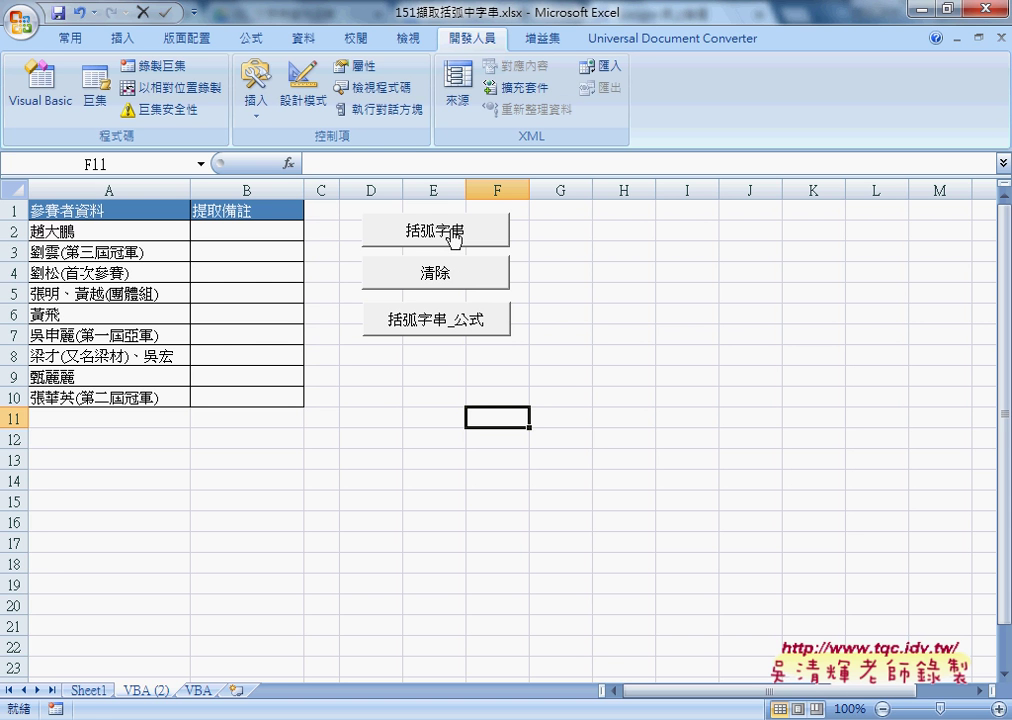
Fill column B with the extracted bracketed text, then clear it again
{"action": "left_click", "coordinate": [455, 236]}
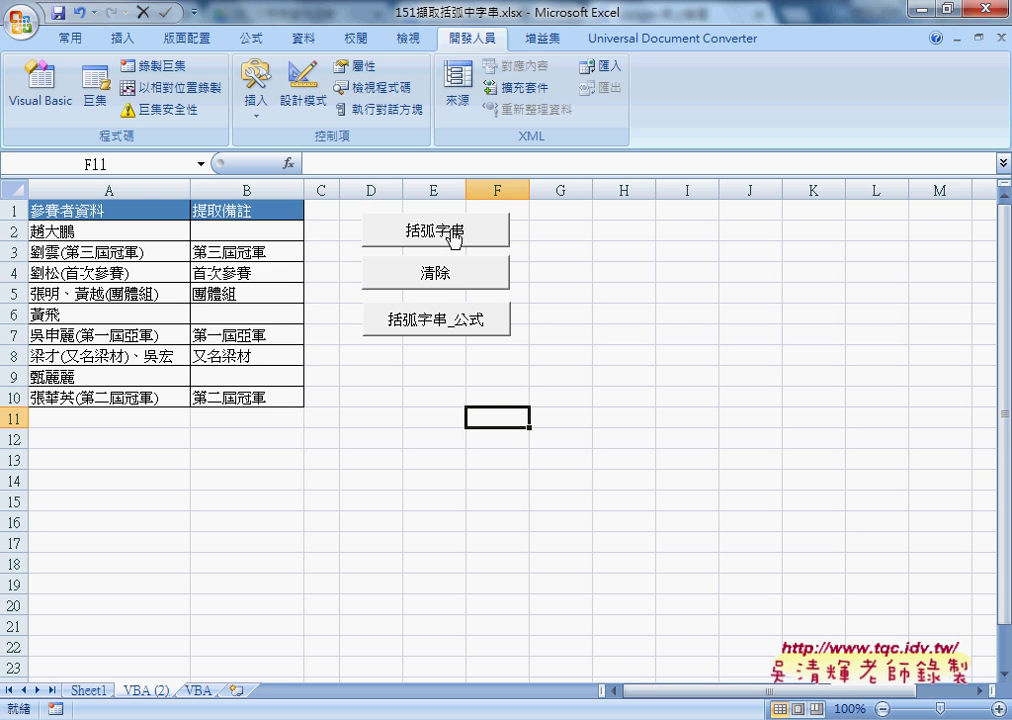
{"action": "left_click", "coordinate": [453, 285]}
{"action": "left_click", "coordinate": [262, 233]}
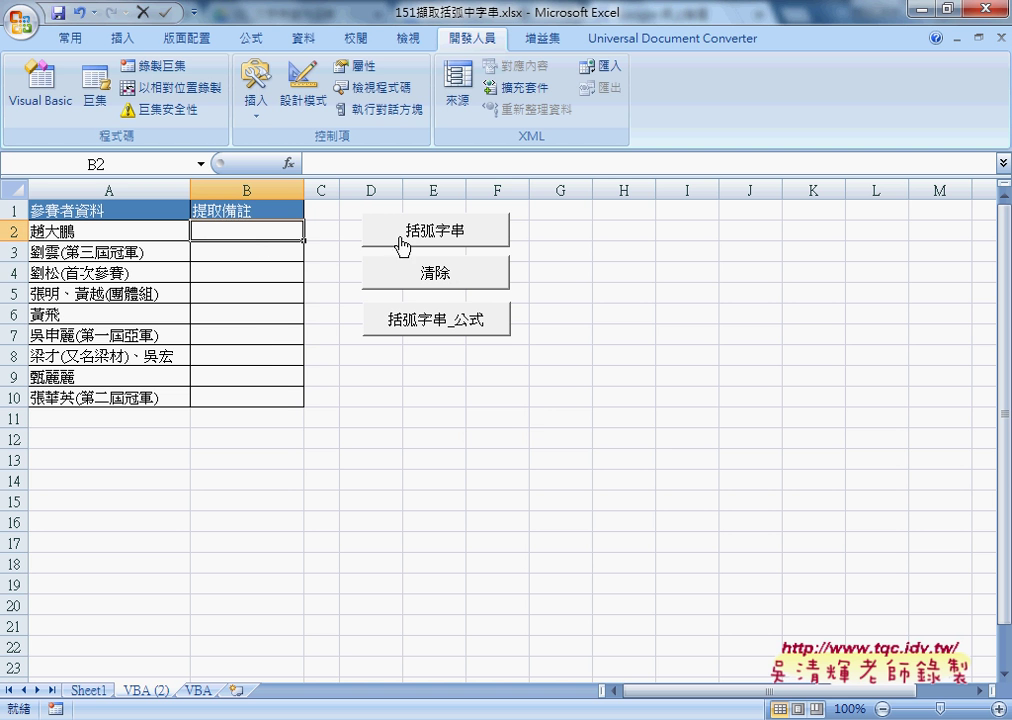
{"action": "left_click", "coordinate": [411, 241]}
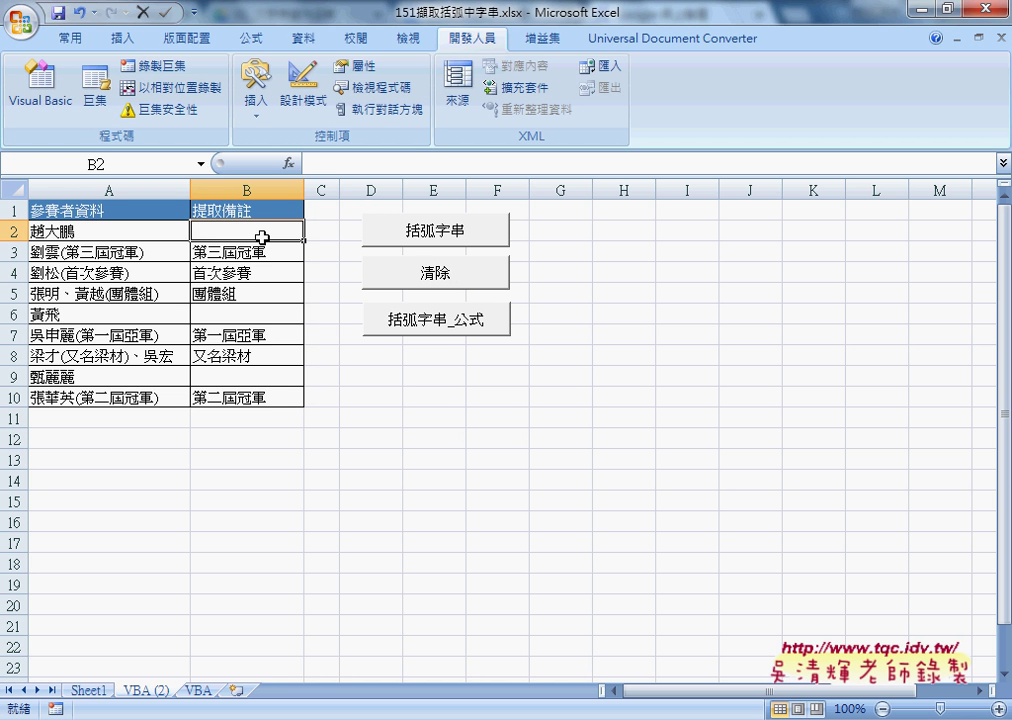
{"action": "left_click", "coordinate": [444, 279]}
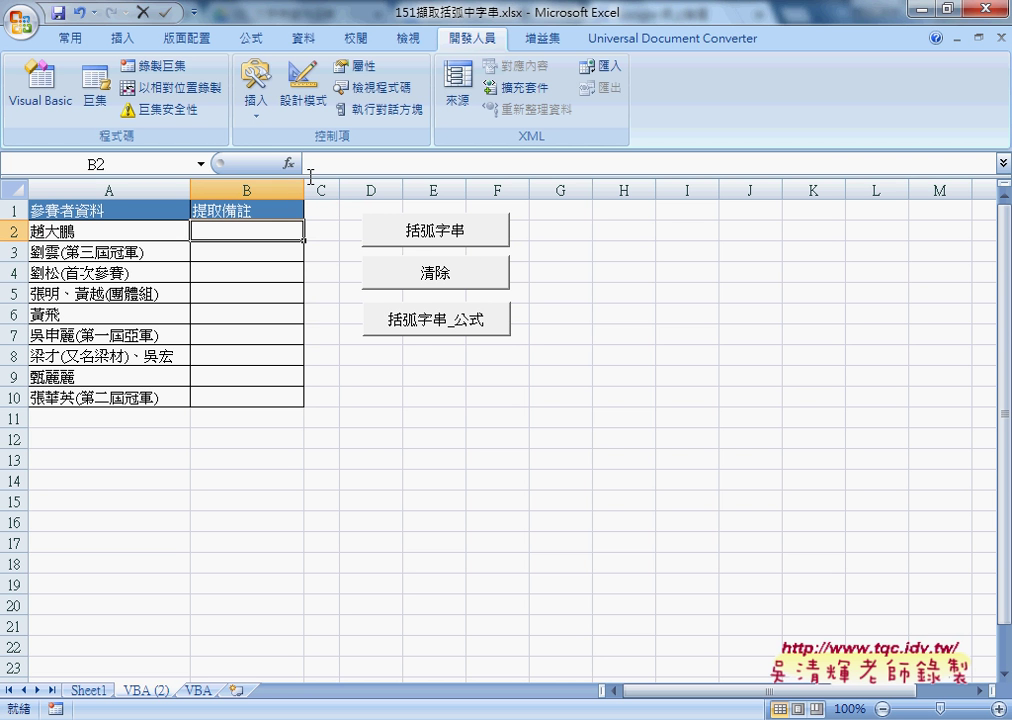
Enter =括弧字串函數(A2) in B2 from the 使用者定義 category and fill it down to B10
{"action": "left_click", "coordinate": [289, 163]}
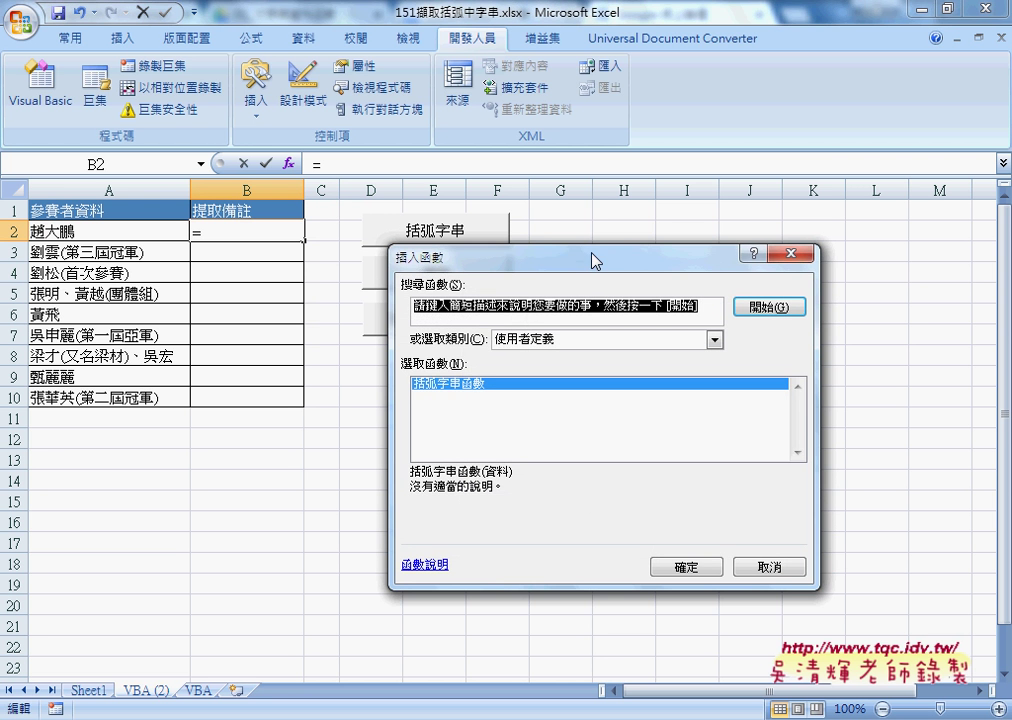
{"action": "left_click_drag", "start_coordinate": [596, 260], "coordinate": [588, 165]}
{"action": "left_click", "coordinate": [576, 244]}
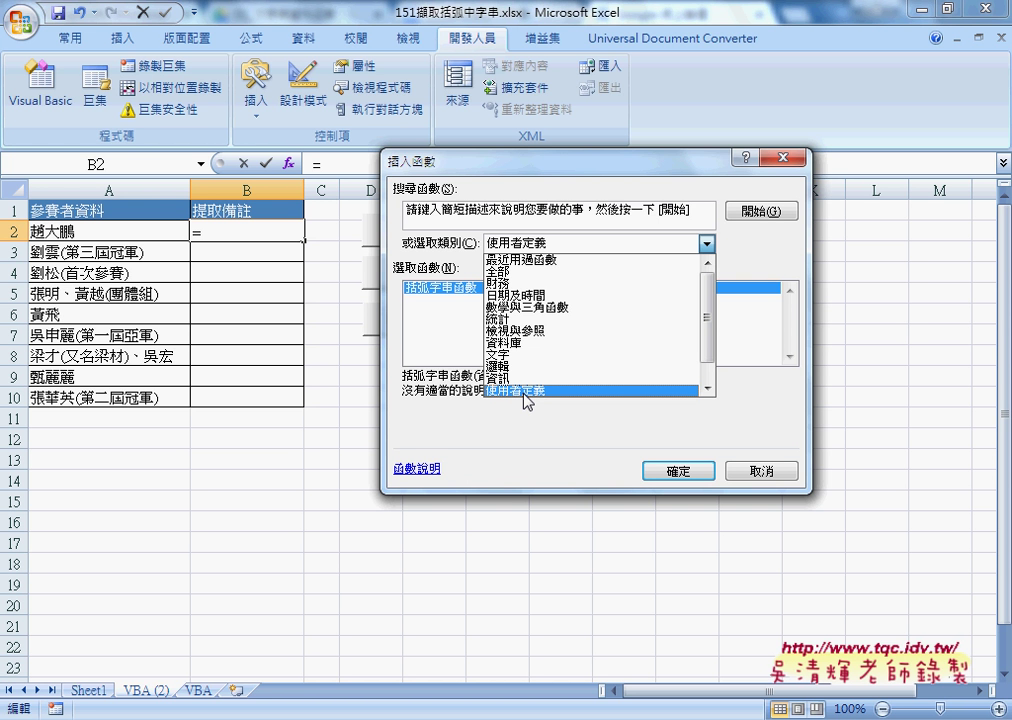
{"action": "left_click", "coordinate": [525, 393]}
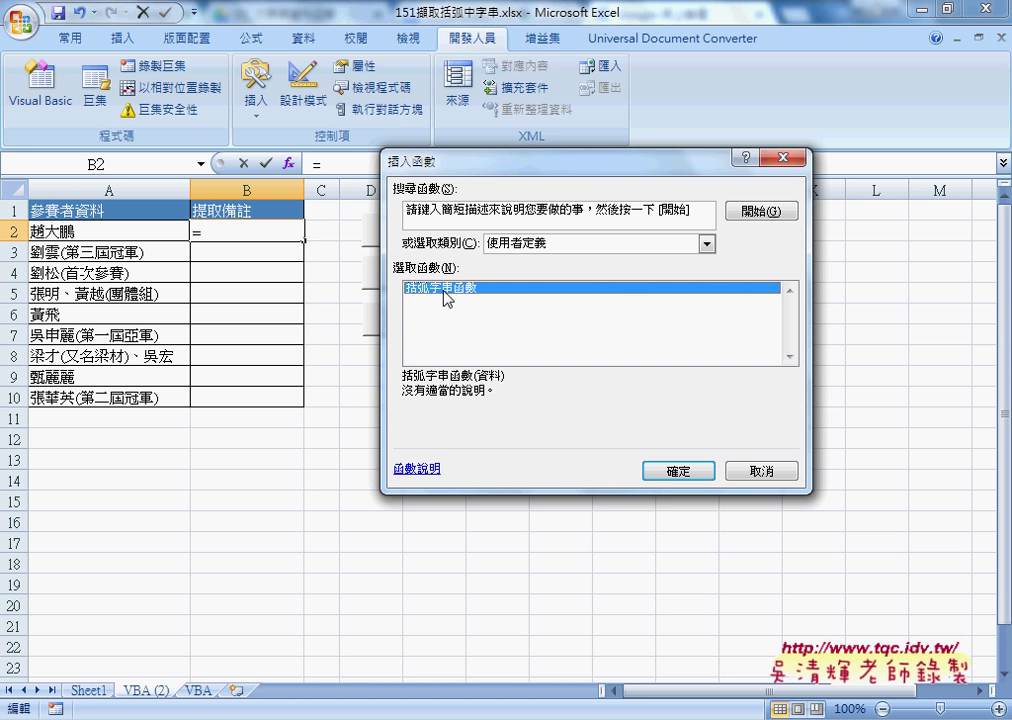
{"action": "left_click", "coordinate": [680, 471]}
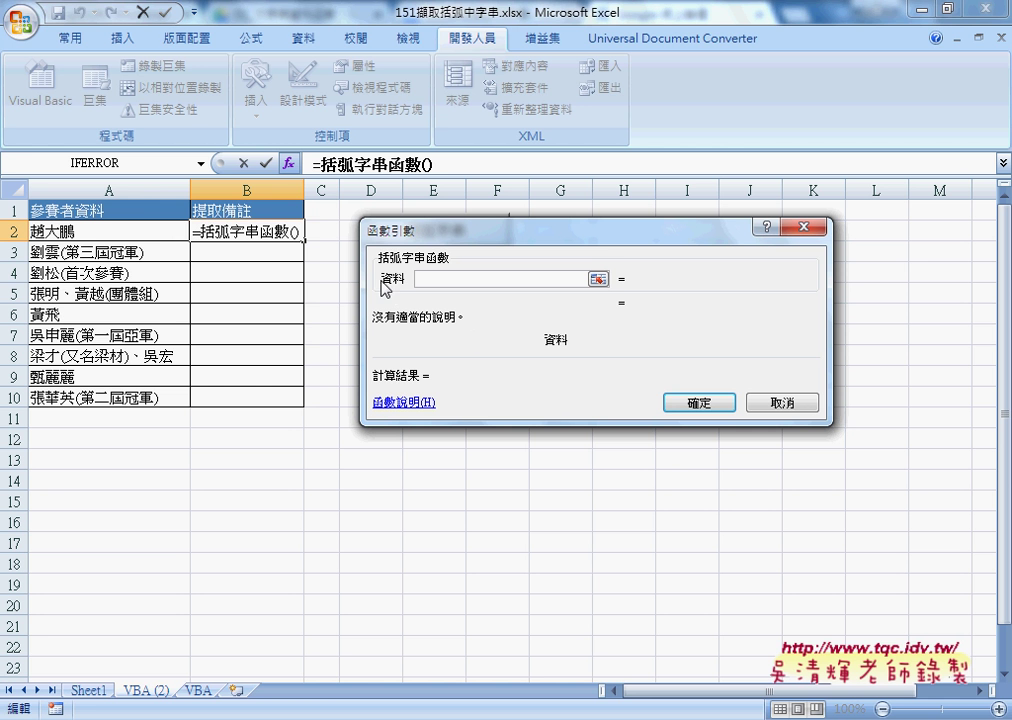
{"action": "left_click", "coordinate": [65, 231]}
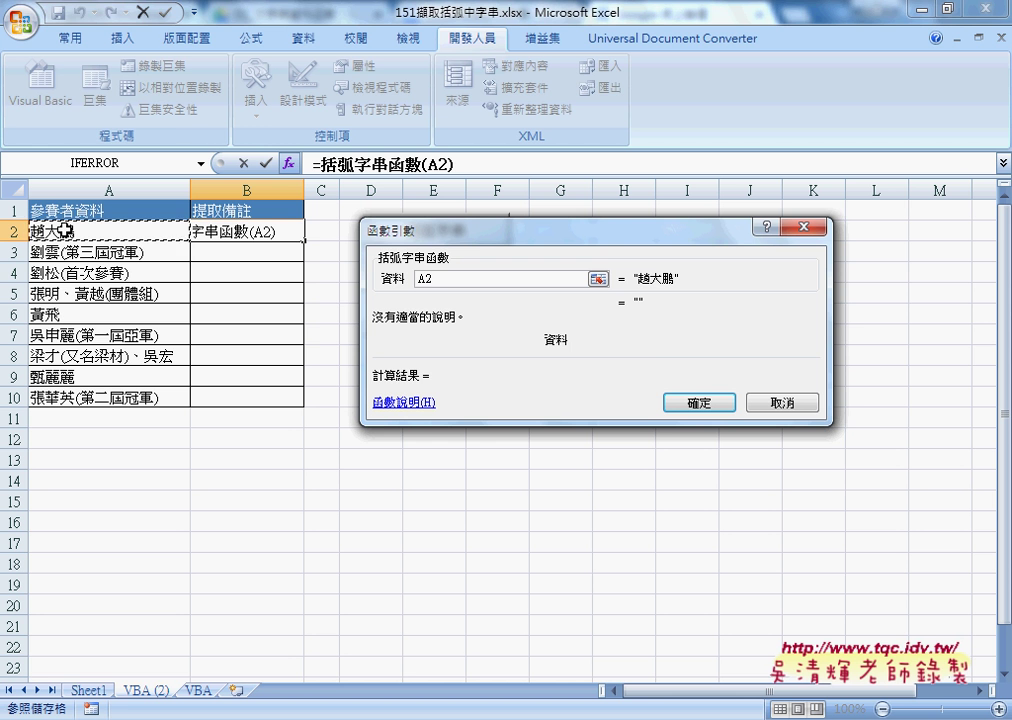
{"action": "left_click", "coordinate": [711, 410]}
{"action": "double_click", "coordinate": [303, 240]}
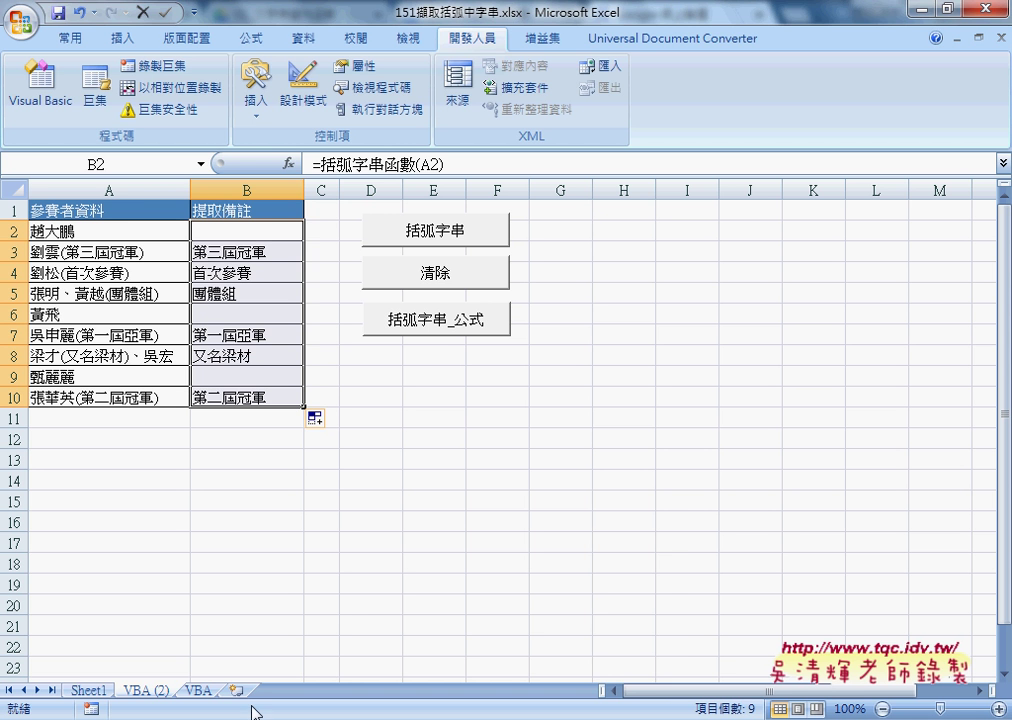
Bring up the Visual Basic Editor on Module1 and select the body lines of 括弧字串函數
{"action": "left_click", "coordinate": [455, 719]}
{"action": "left_click", "coordinate": [68, 108]}
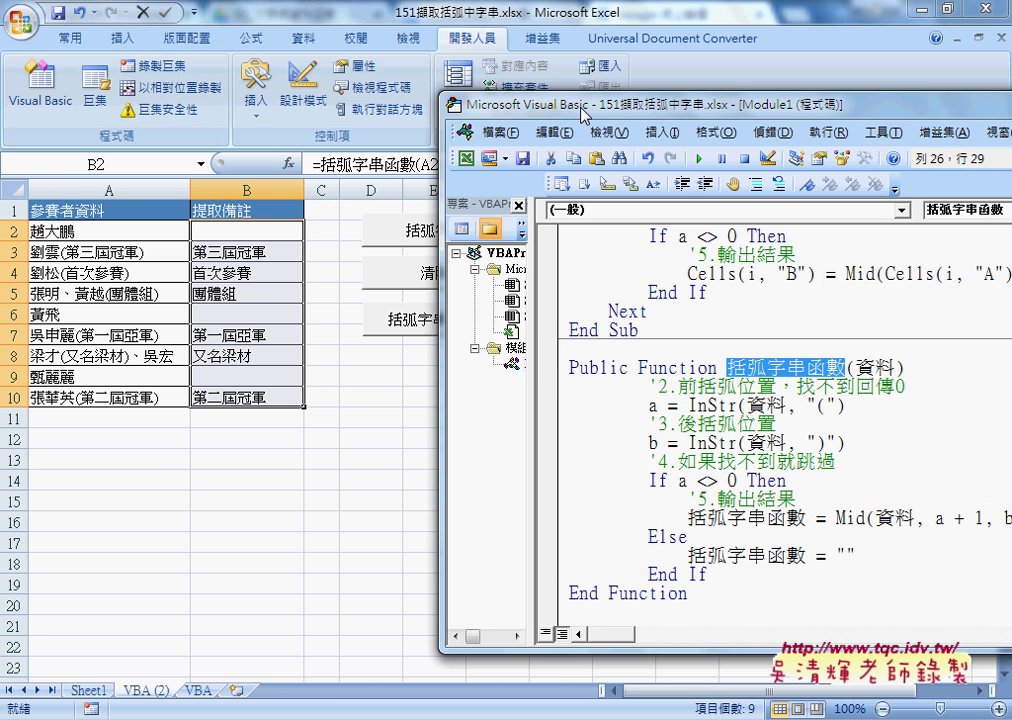
{"action": "left_click_drag", "start_coordinate": [580, 106], "coordinate": [422, 70]}
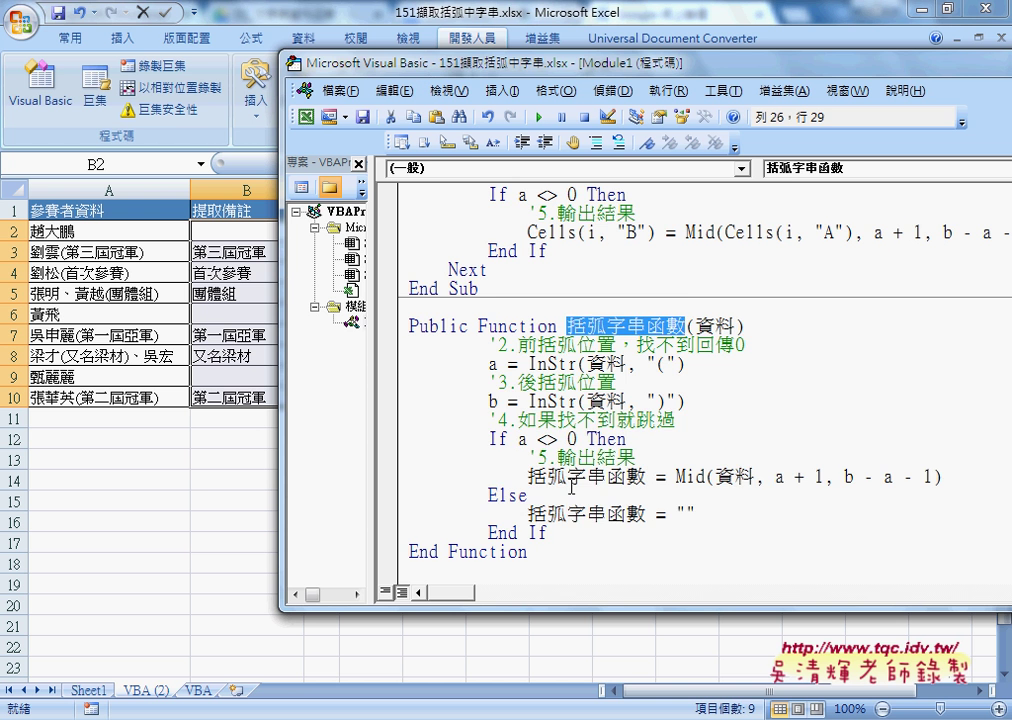
{"action": "left_click_drag", "start_coordinate": [547, 532], "coordinate": [401, 350]}
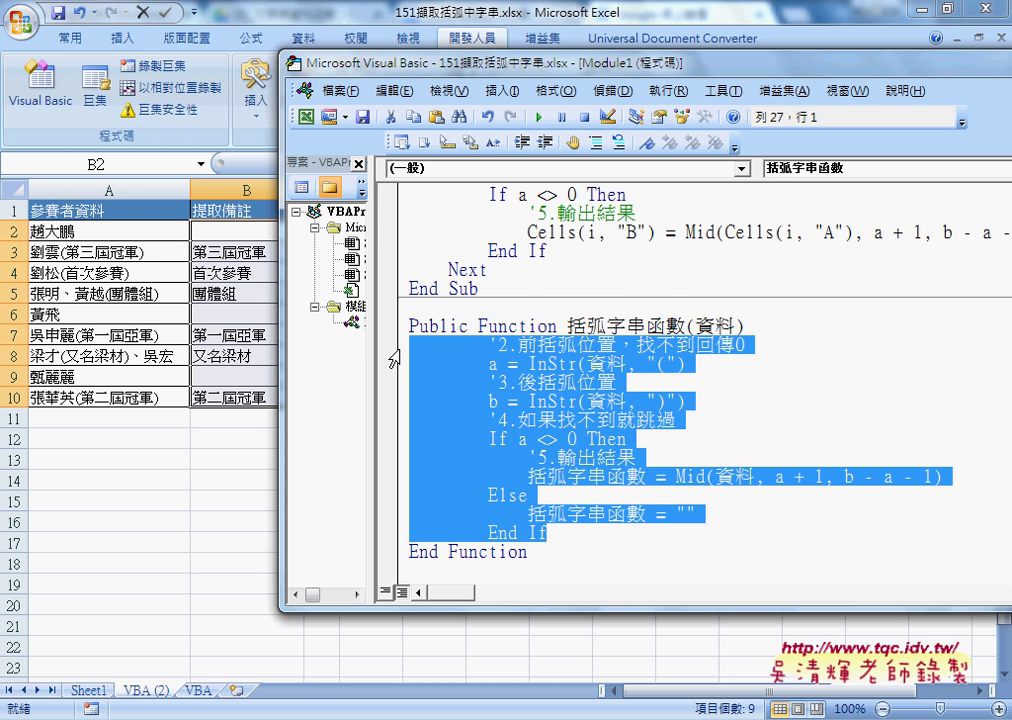
Delete 括弧字串函數's body, then view the Insert Procedure Function option and cancel it
{"action": "key", "text": "Delete"}
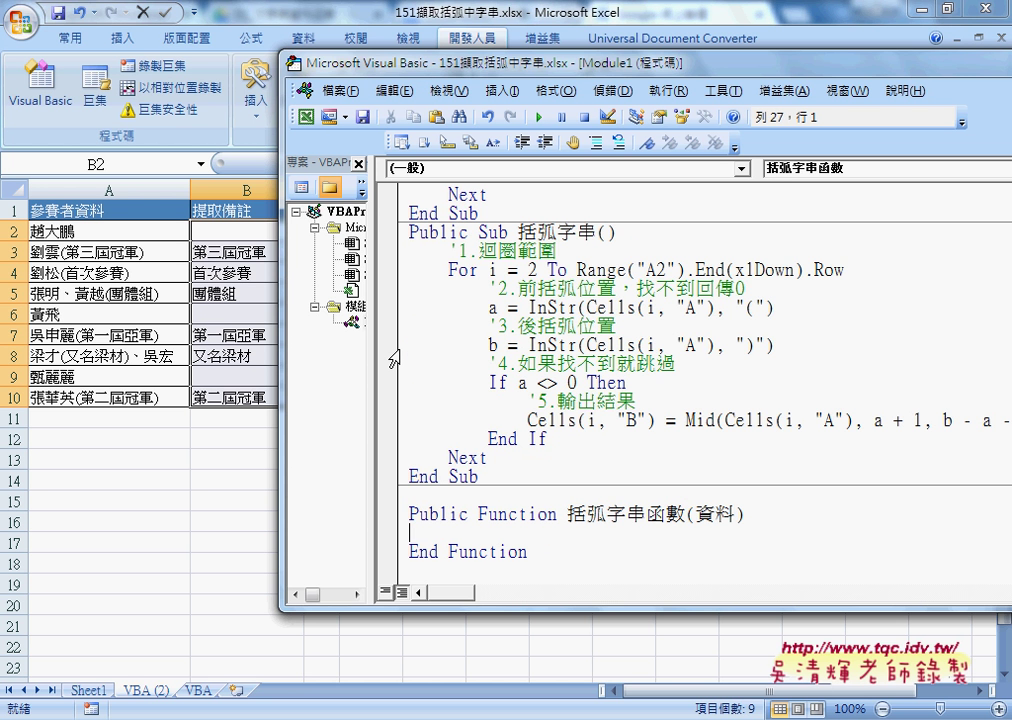
{"action": "left_click_drag", "start_coordinate": [478, 514], "coordinate": [558, 514]}
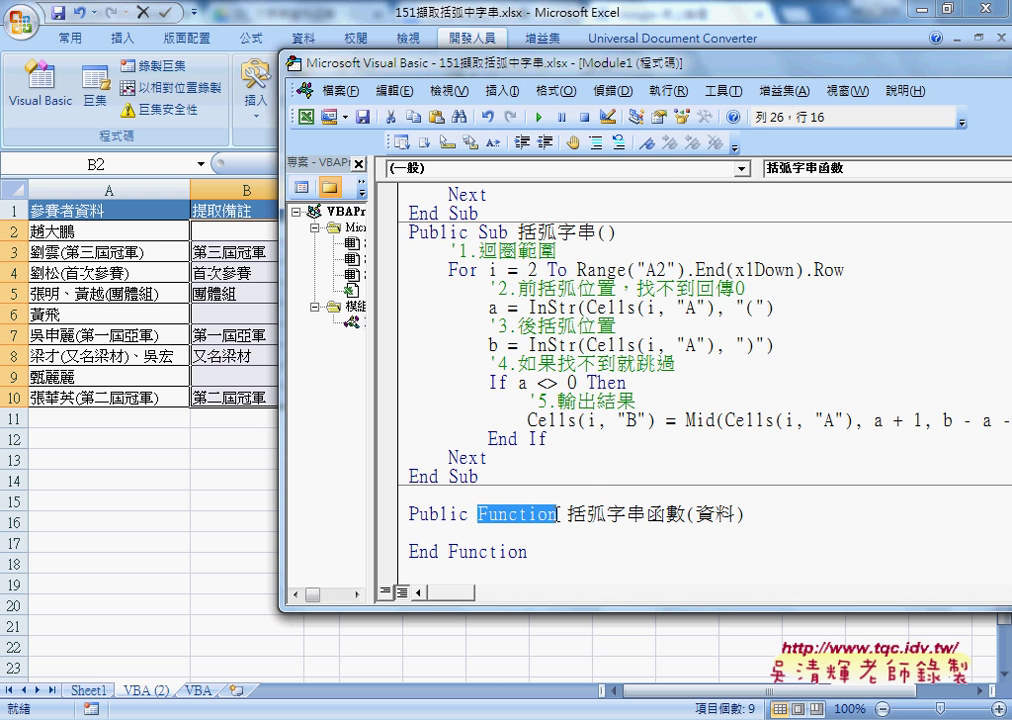
{"action": "left_click", "coordinate": [500, 90]}
{"action": "left_click", "coordinate": [517, 116]}
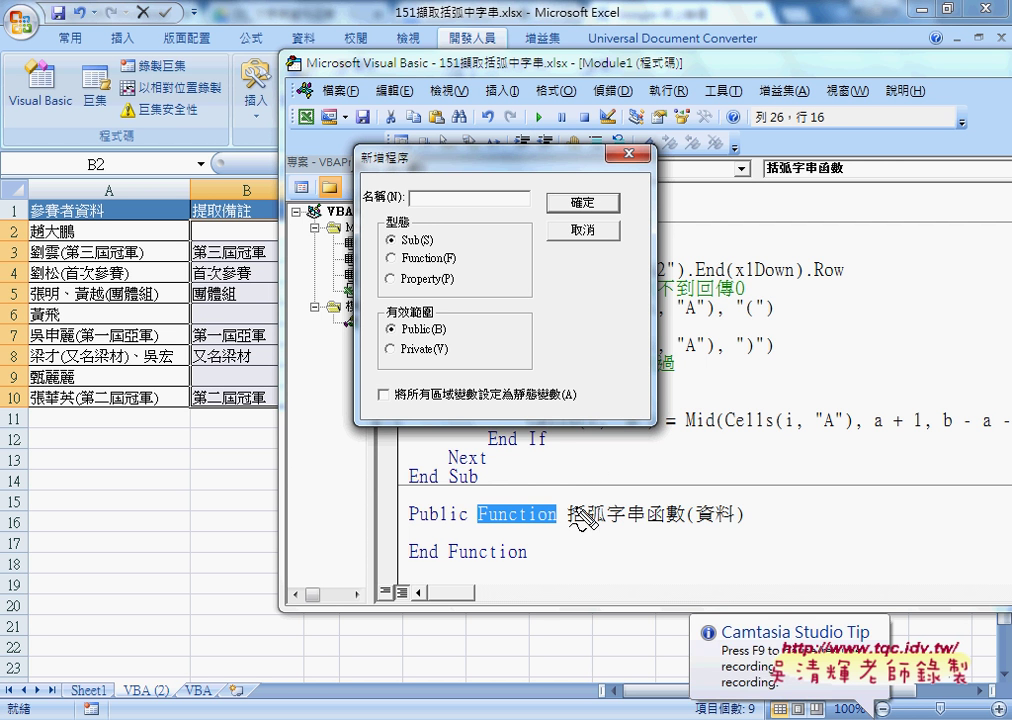
{"action": "mouse_move", "coordinate": [575, 522]}
{"action": "left_mouse_down"}
{"action": "mouse_move", "coordinate": [660, 521]}
{"action": "mouse_move", "coordinate": [500, 216]}
{"action": "mouse_move", "coordinate": [509, 228]}
{"action": "left_mouse_up"}
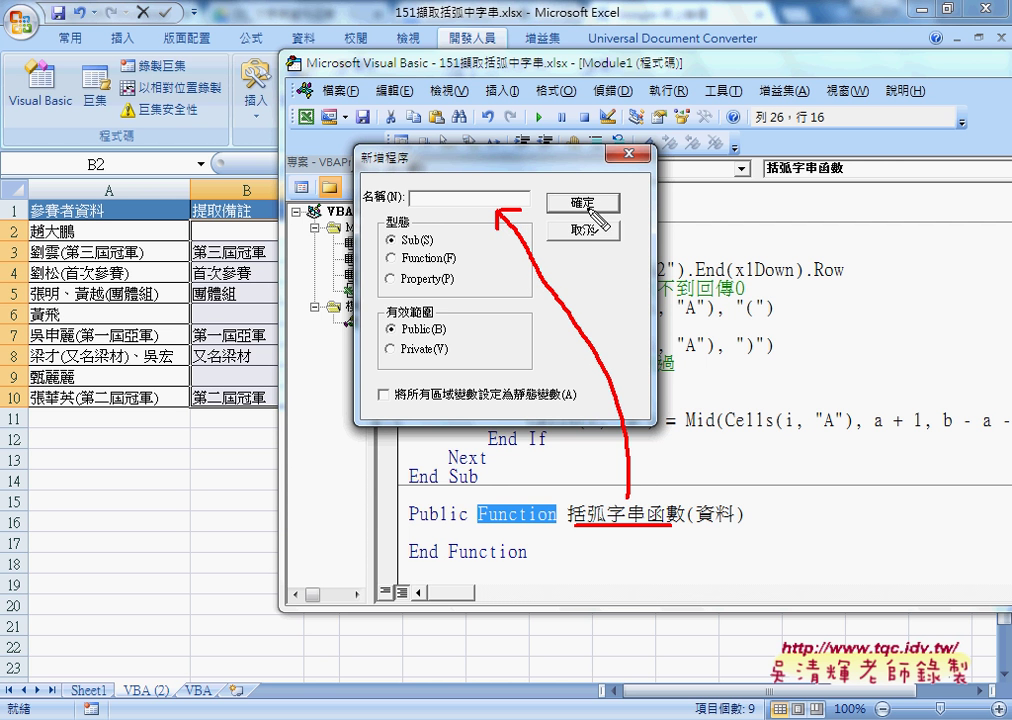
{"action": "left_click_drag", "start_coordinate": [395, 246], "coordinate": [432, 270]}
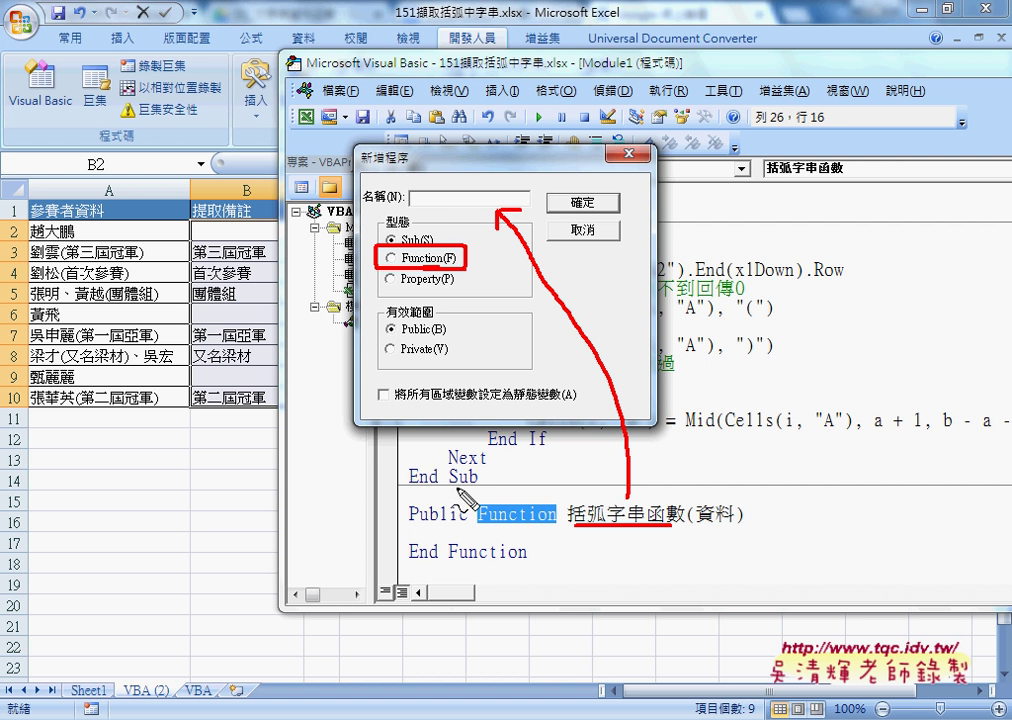
{"action": "left_click_drag", "start_coordinate": [478, 523], "coordinate": [557, 523]}
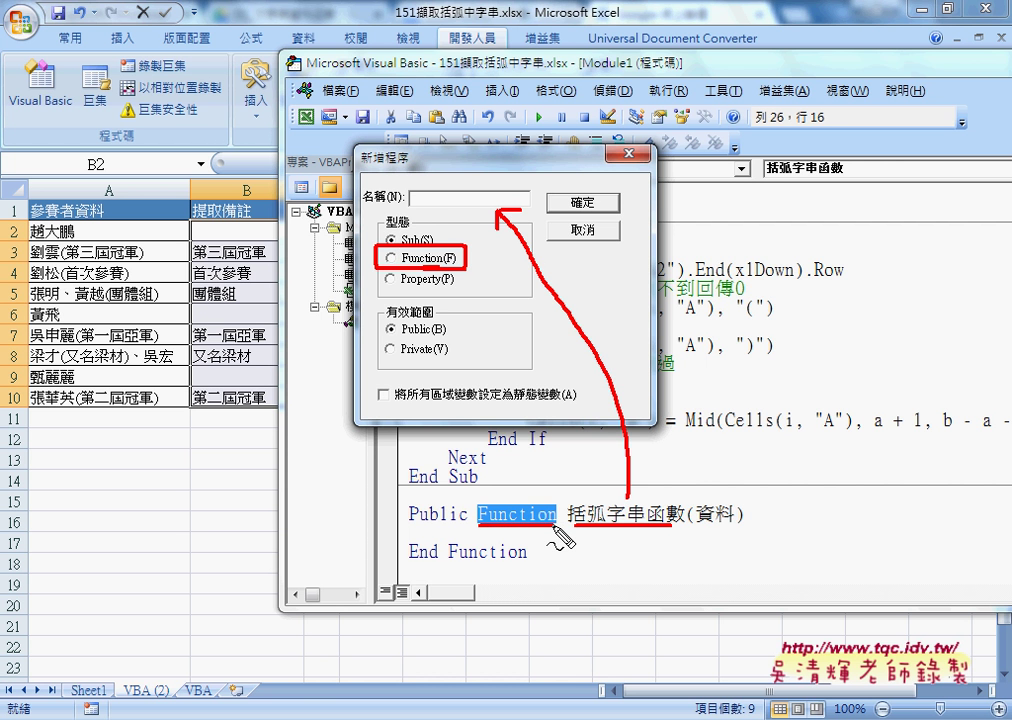
{"action": "key", "text": "Escape"}
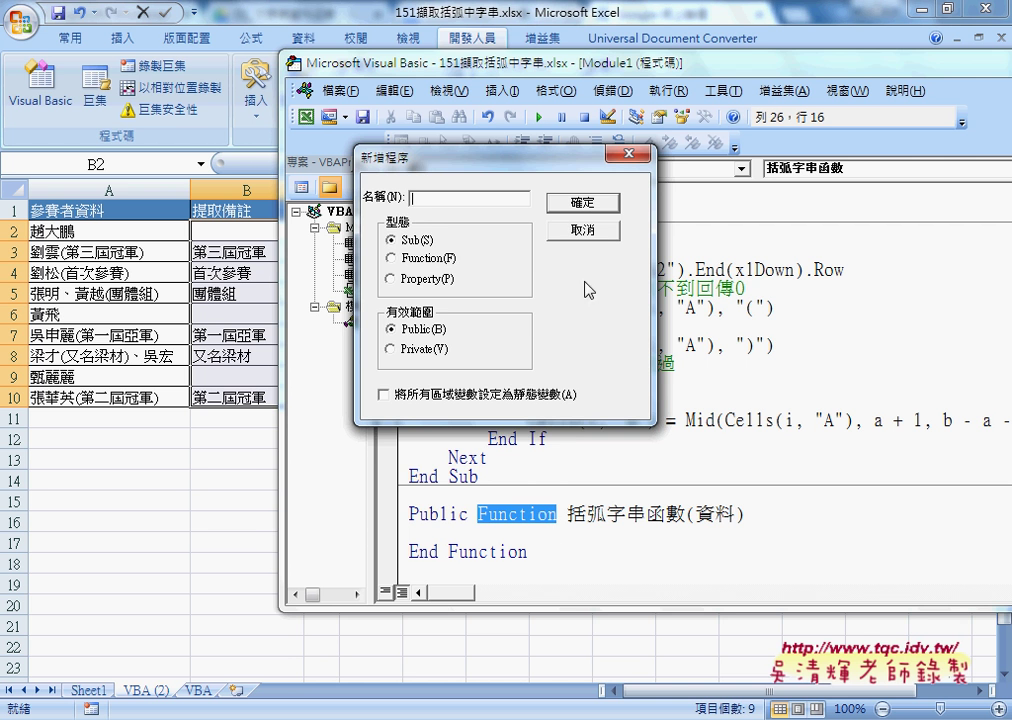
{"action": "left_click", "coordinate": [583, 230]}
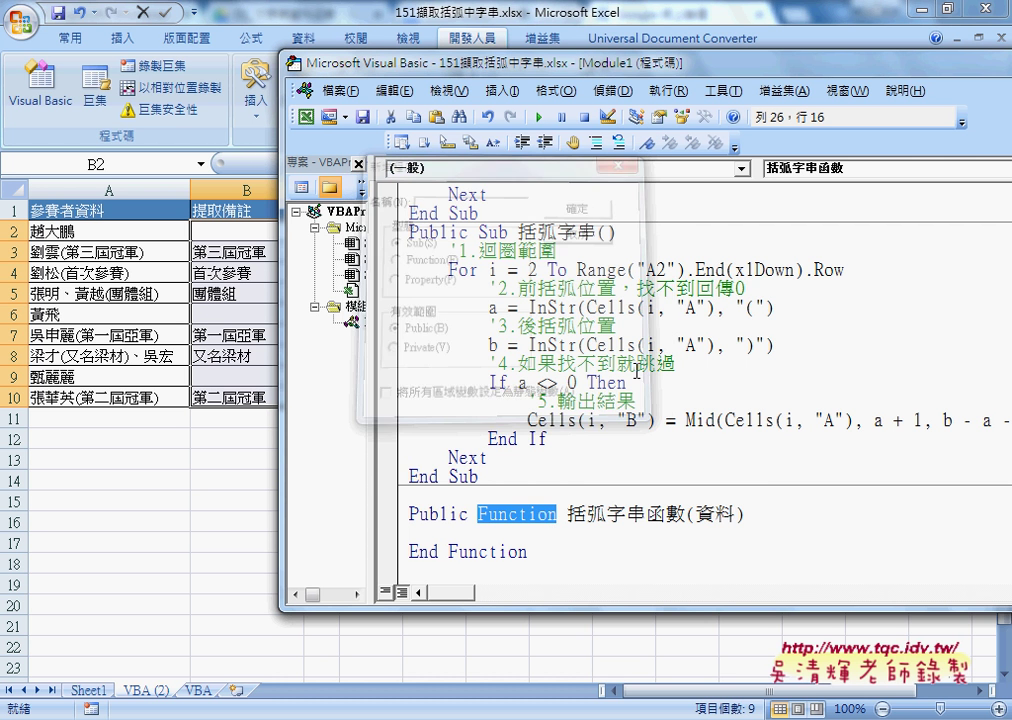
{"action": "left_click", "coordinate": [707, 515]}
{"action": "left_click_drag", "start_coordinate": [717, 515], "coordinate": [737, 515]}
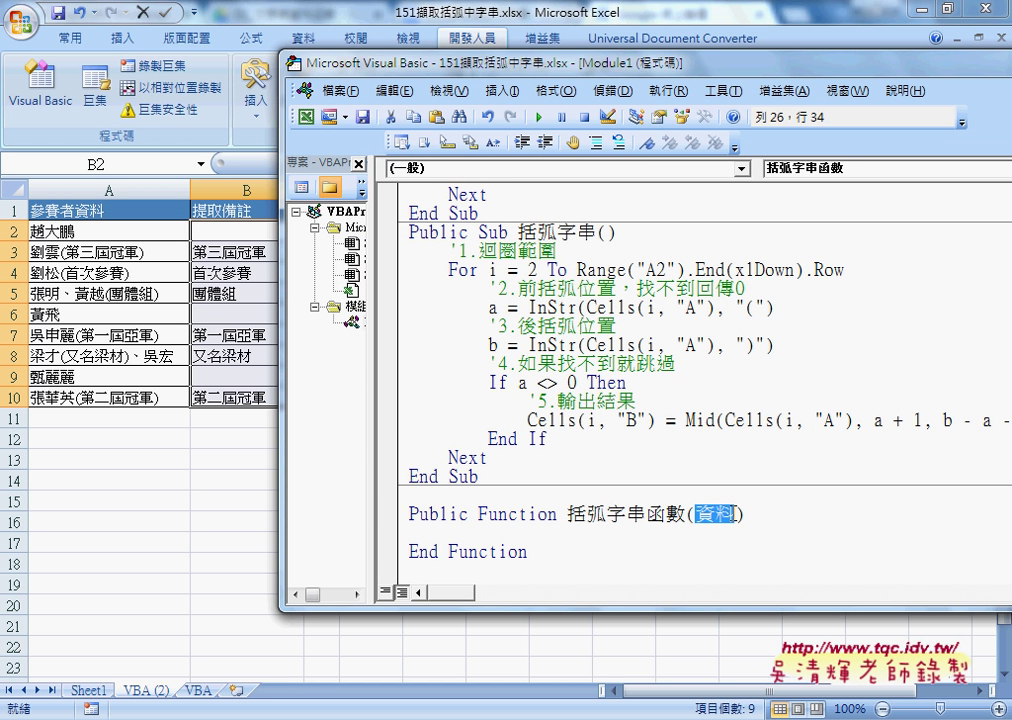
{"action": "key", "text": "Delete"}
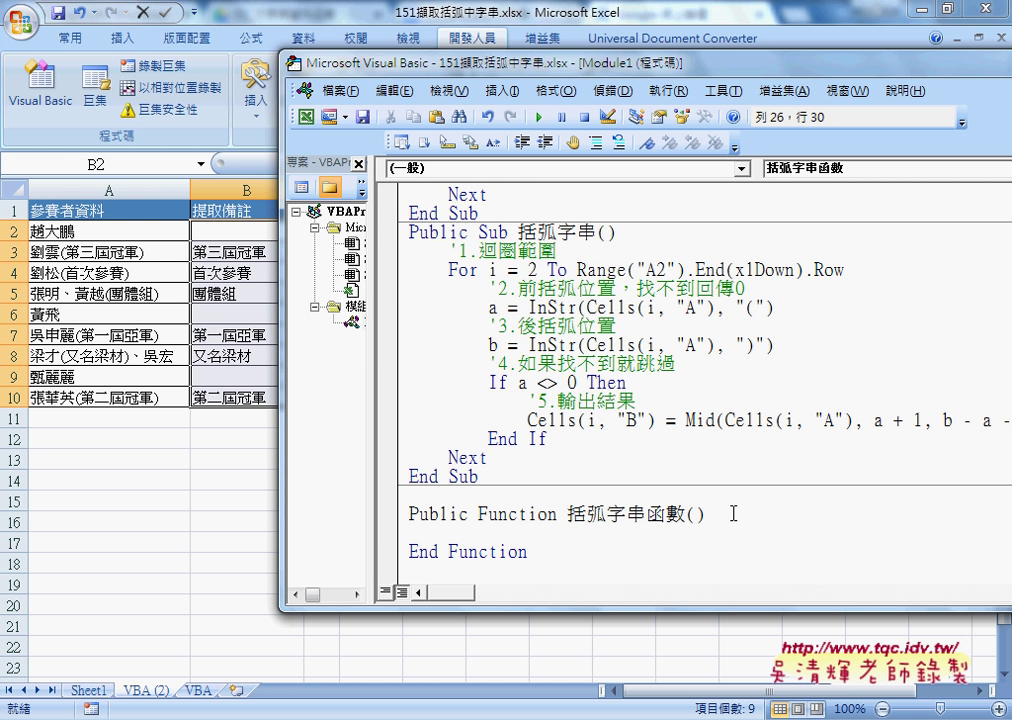
{"action": "type", "text": "資料"}
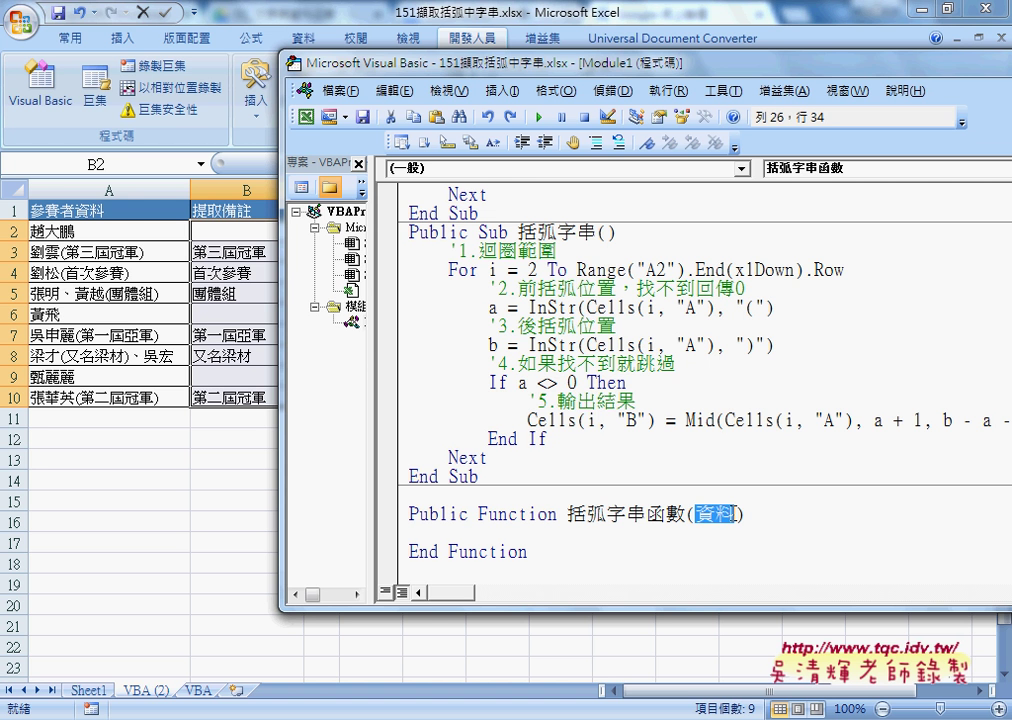
{"action": "left_click", "coordinate": [709, 523]}
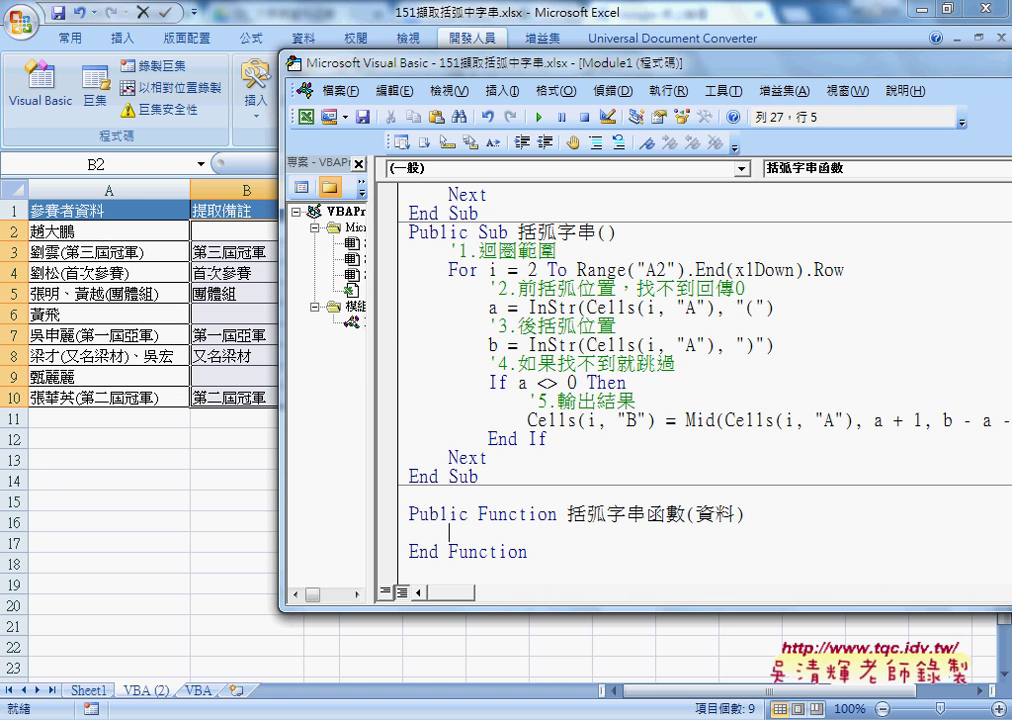
{"action": "key", "text": "Tab"}
Select the For loop lines of Sub 括弧字串 from the '2.前括弧位置 comment through End If
{"action": "left_click_drag", "start_coordinate": [517, 232], "coordinate": [597, 232]}
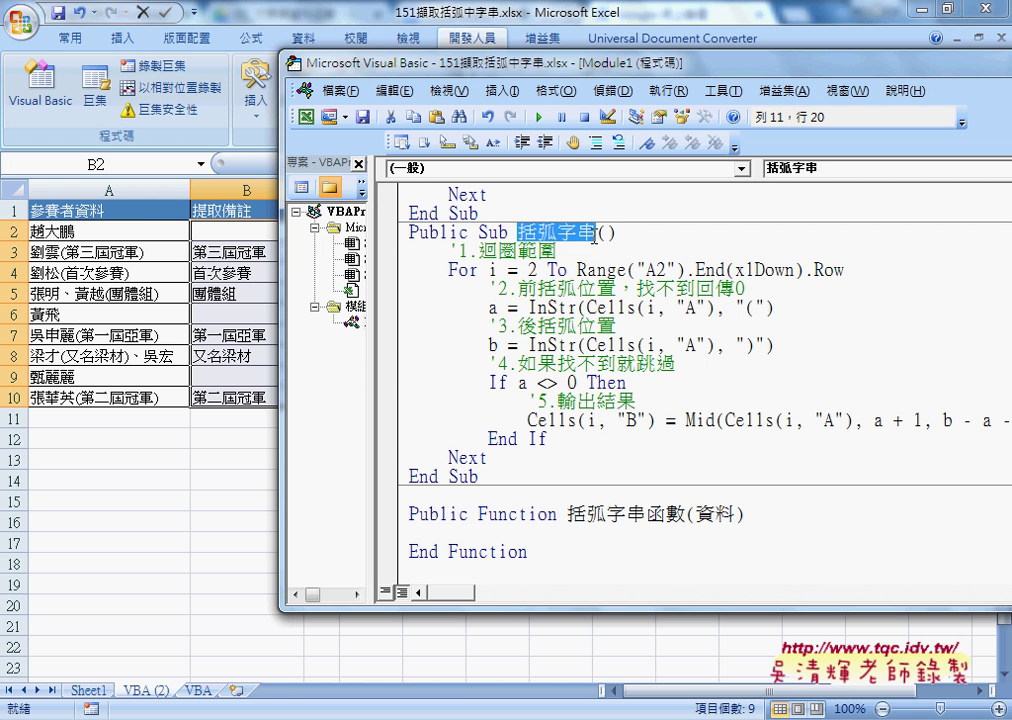
{"action": "left_click_drag", "start_coordinate": [856, 272], "coordinate": [405, 272]}
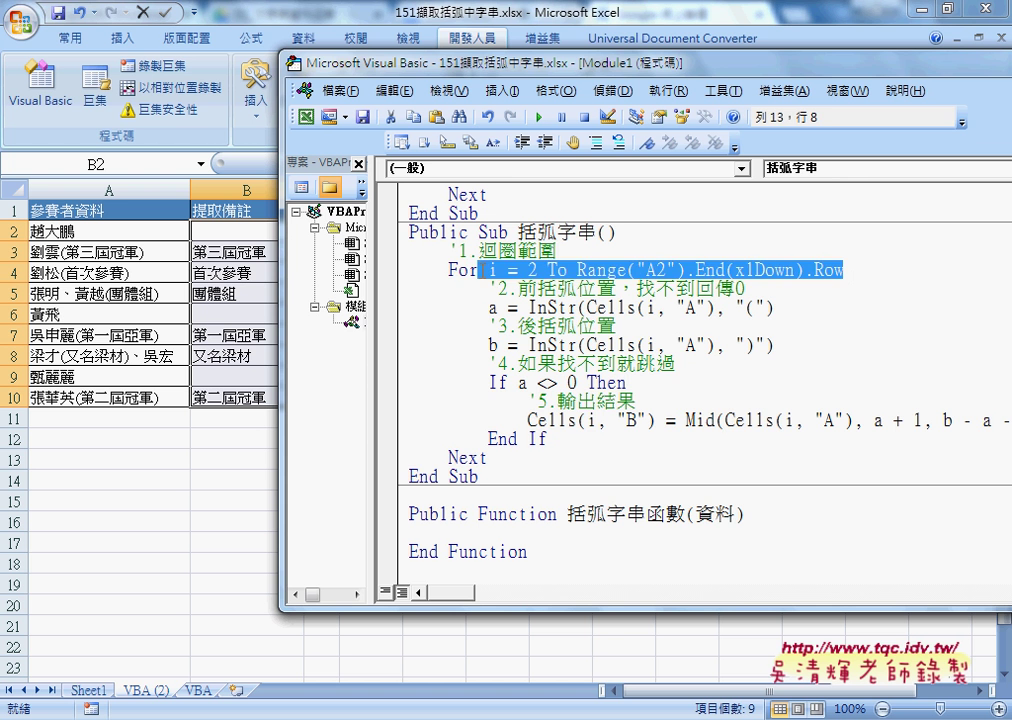
{"action": "left_click_drag", "start_coordinate": [488, 458], "coordinate": [441, 460]}
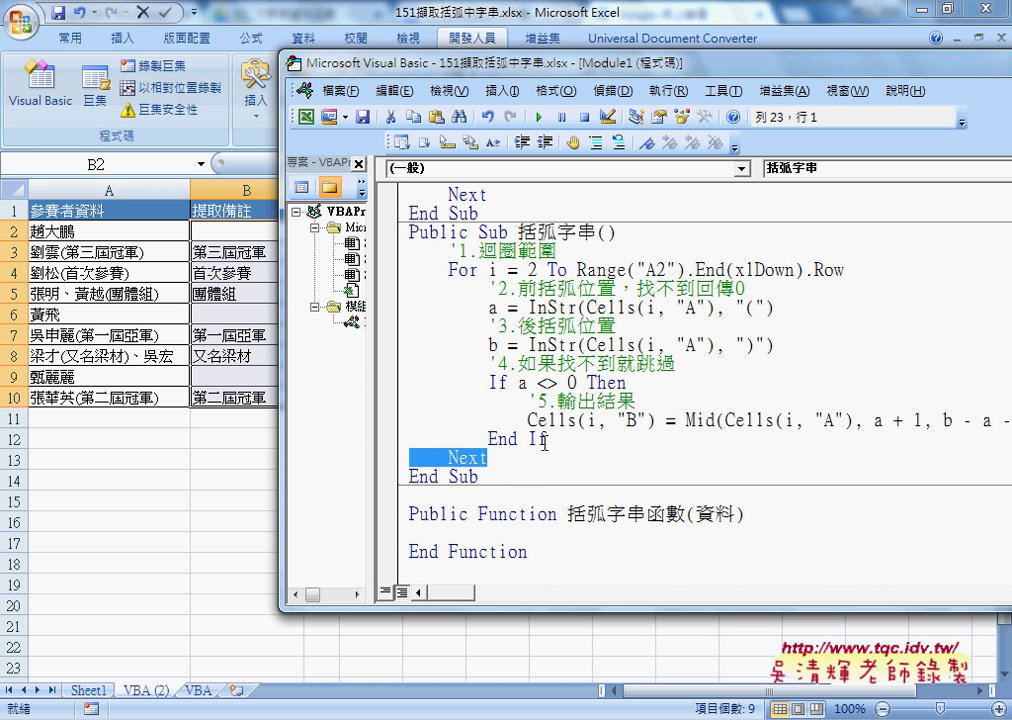
{"action": "mouse_move", "coordinate": [547, 439]}
{"action": "left_mouse_down"}
{"action": "mouse_move", "coordinate": [401, 314]}
{"action": "mouse_move", "coordinate": [393, 295]}
{"action": "left_mouse_up"}
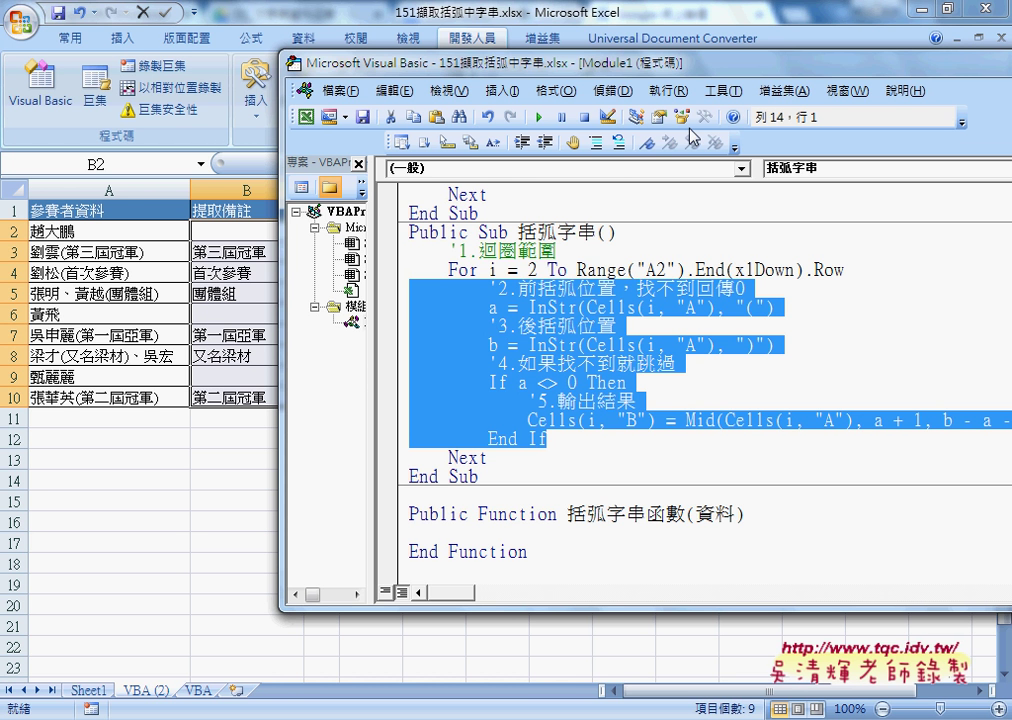
Copy the Sub's InStr lines and If a <> 0 Then block into the blank line of 括弧字串函數
{"action": "right_click", "coordinate": [553, 357]}
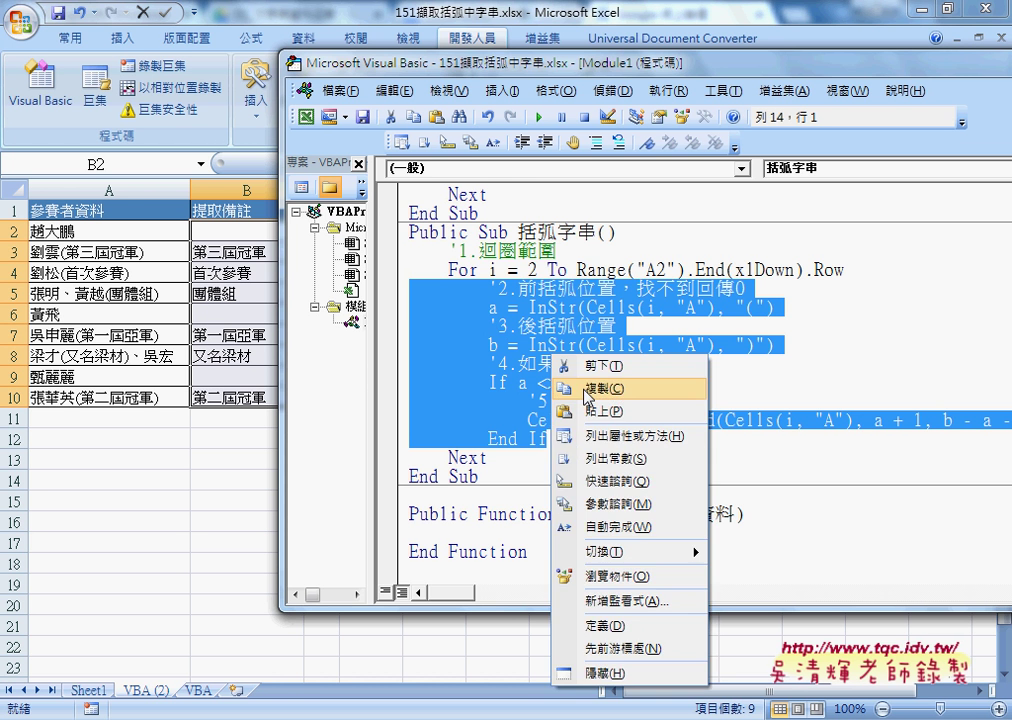
{"action": "left_click", "coordinate": [580, 386]}
{"action": "left_click", "coordinate": [431, 533]}
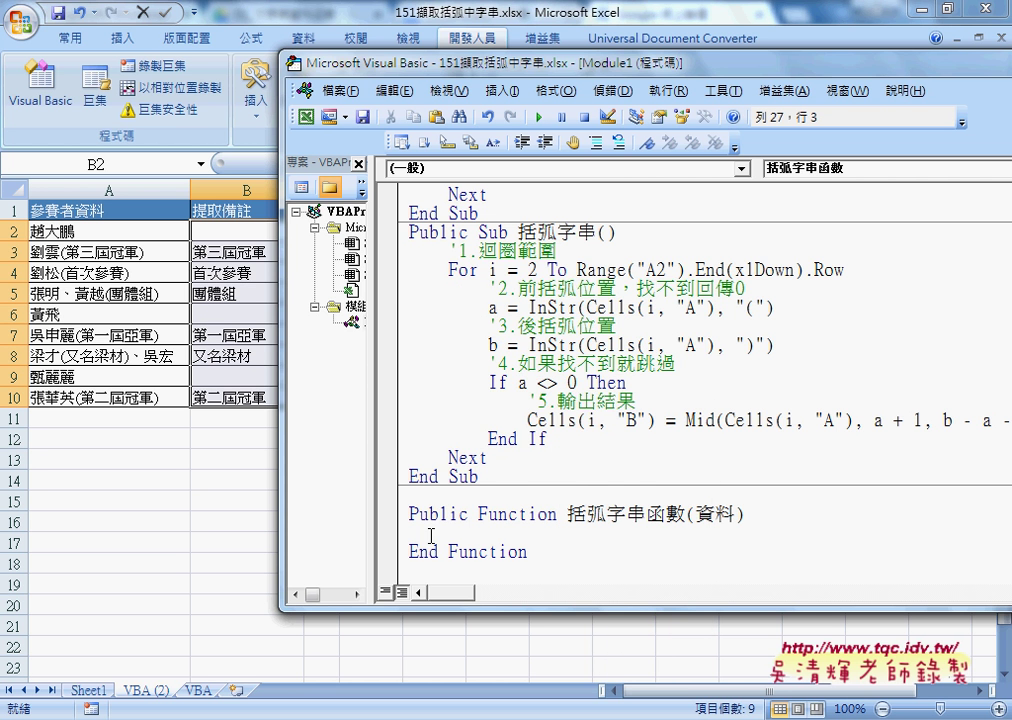
{"action": "left_click_drag", "start_coordinate": [431, 533], "coordinate": [411, 533]}
{"action": "key", "text": "BackSpace"}
{"action": "key", "text": "ctrl+v"}
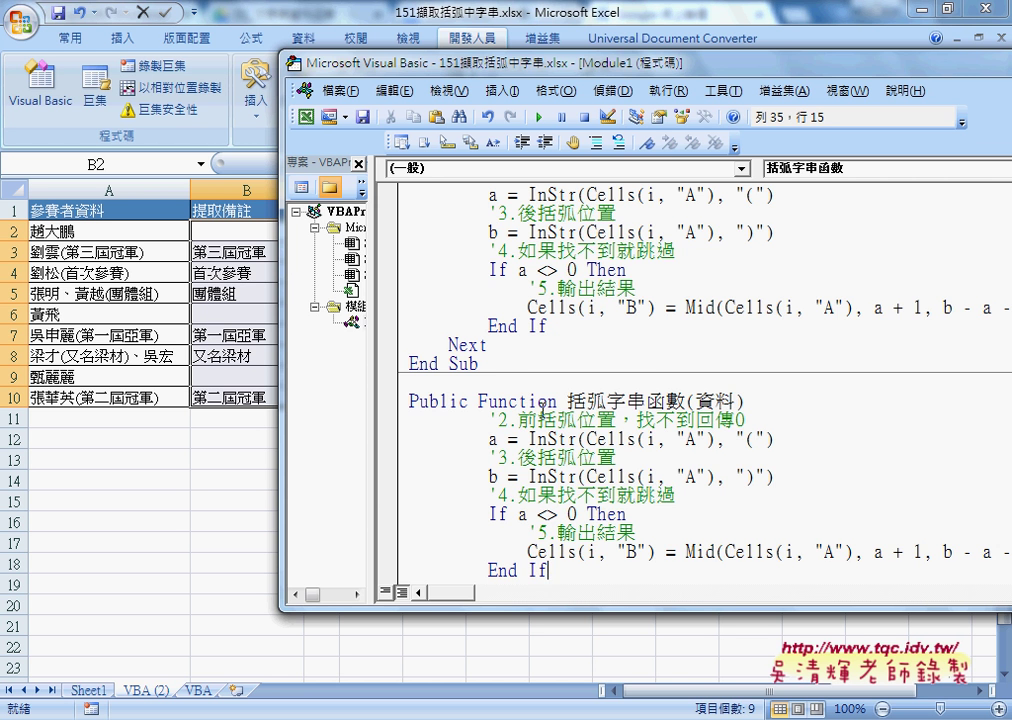
{"action": "scroll", "coordinate": [552, 570], "scroll_direction": "down", "scroll_amount": 1}
{"action": "left_click_drag", "start_coordinate": [549, 533], "coordinate": [400, 390]}
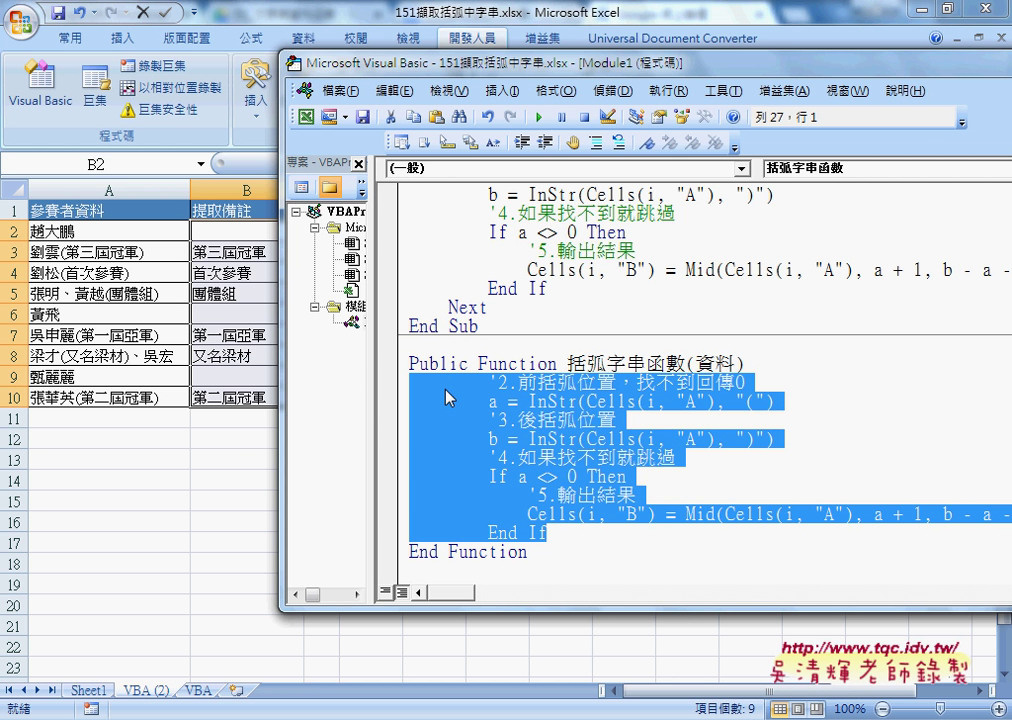
Outdent the pasted block and replace the first InStr's Cells(i, "A") with 資料
{"action": "key", "text": "shift+Tab"}
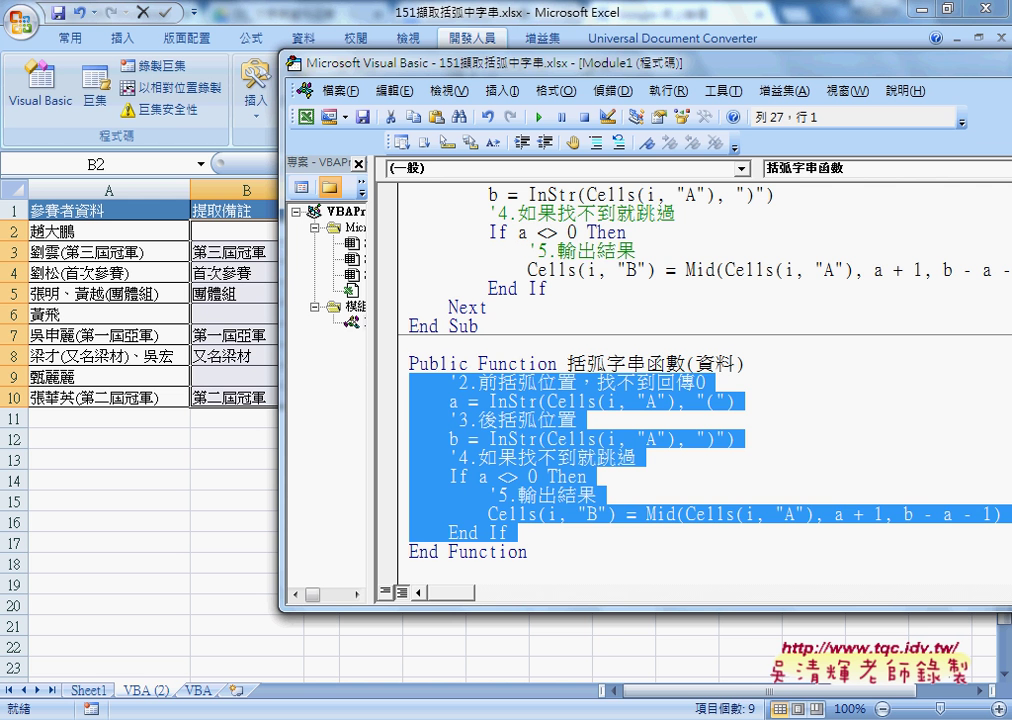
{"action": "left_click", "coordinate": [455, 401]}
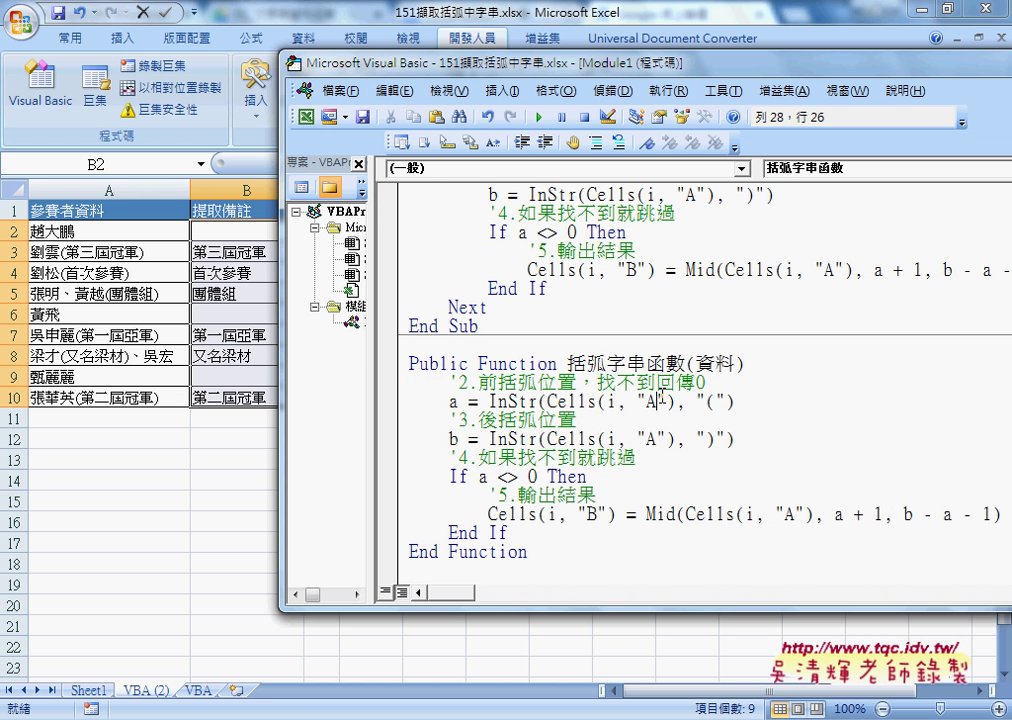
{"action": "left_click_drag", "start_coordinate": [697, 363], "coordinate": [733, 363]}
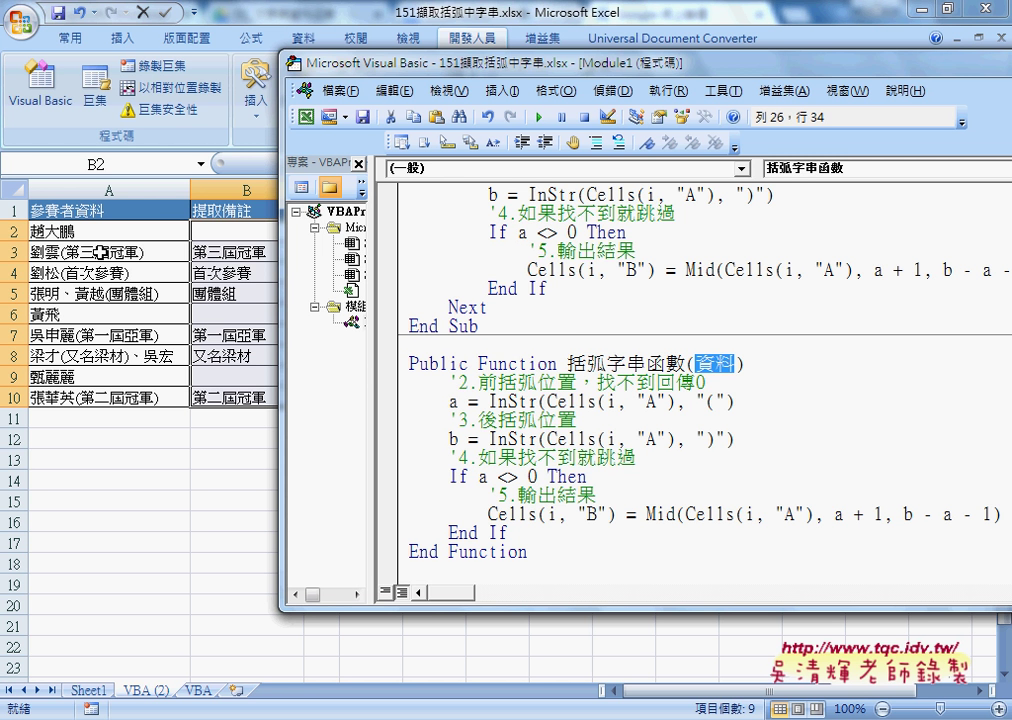
{"action": "right_click", "coordinate": [715, 362]}
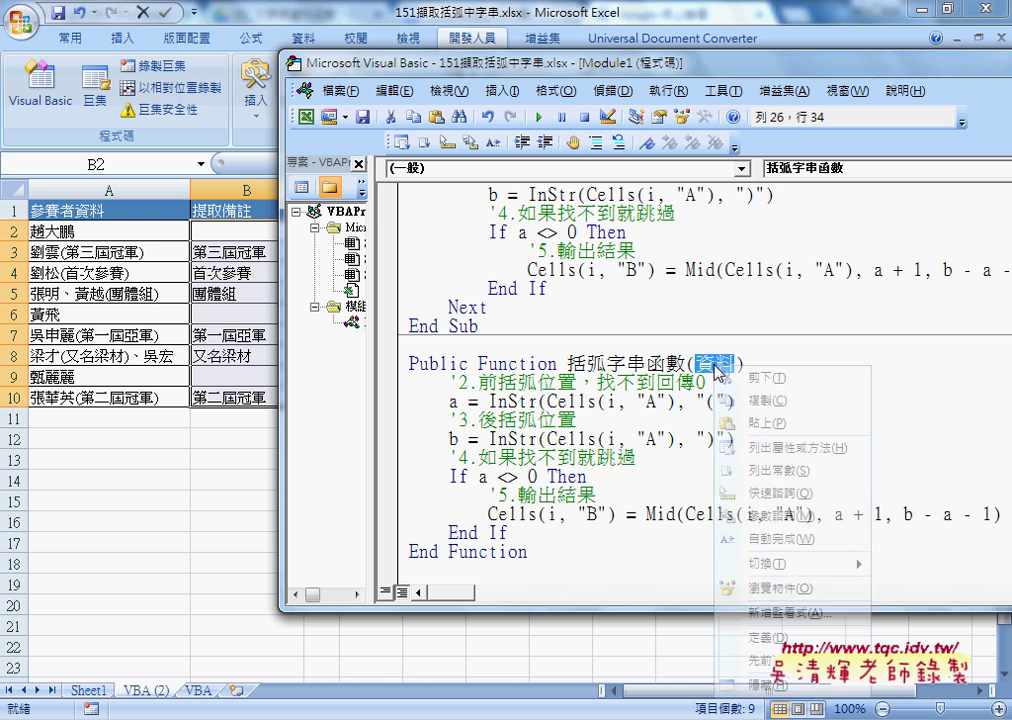
{"action": "left_click", "coordinate": [733, 398]}
{"action": "left_click", "coordinate": [547, 400]}
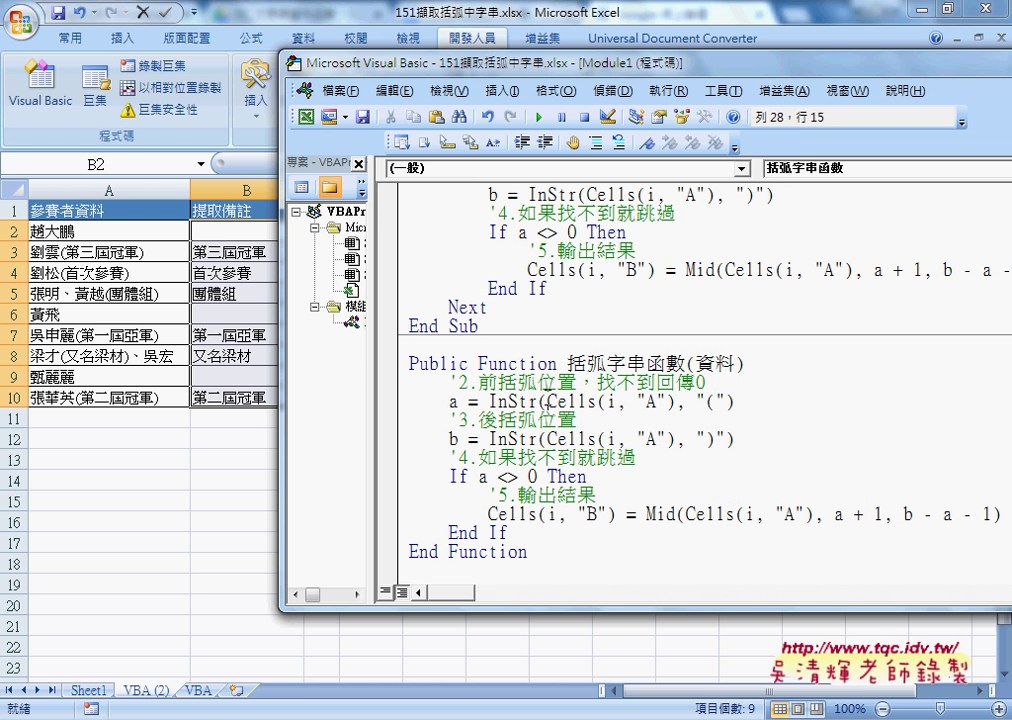
{"action": "left_click_drag", "start_coordinate": [547, 401], "coordinate": [640, 401]}
{"action": "right_click", "coordinate": [643, 400]}
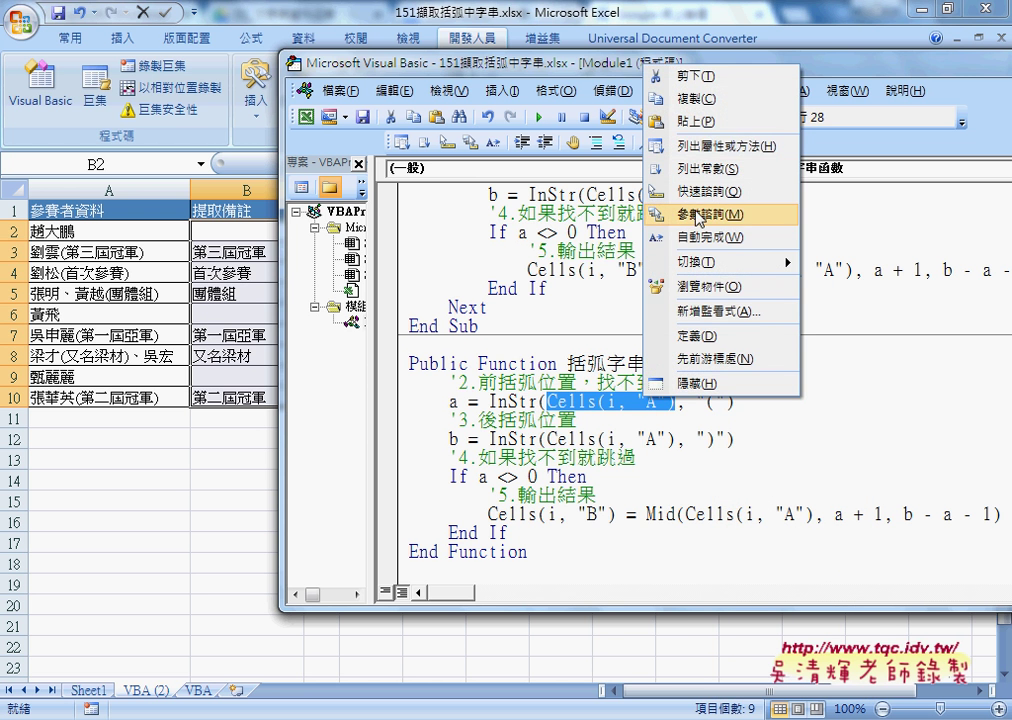
{"action": "left_click", "coordinate": [697, 121]}
Replace Cells(i, "A") in the second InStr and inside Mid with 資料
{"action": "left_click_drag", "start_coordinate": [695, 363], "coordinate": [735, 363]}
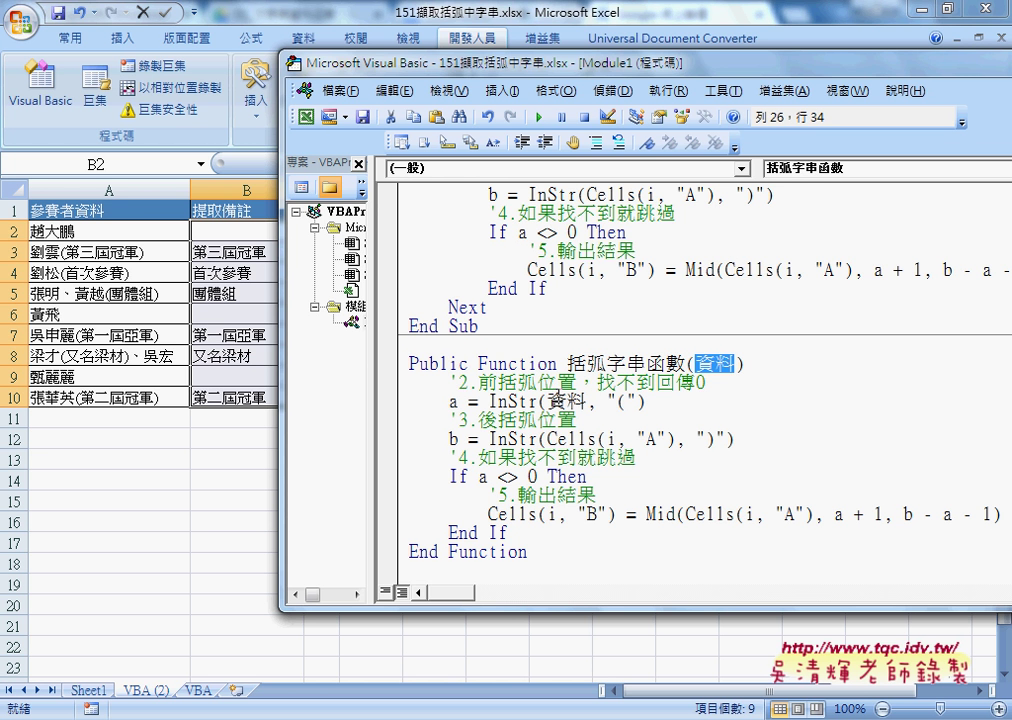
{"action": "left_click_drag", "start_coordinate": [547, 439], "coordinate": [674, 439]}
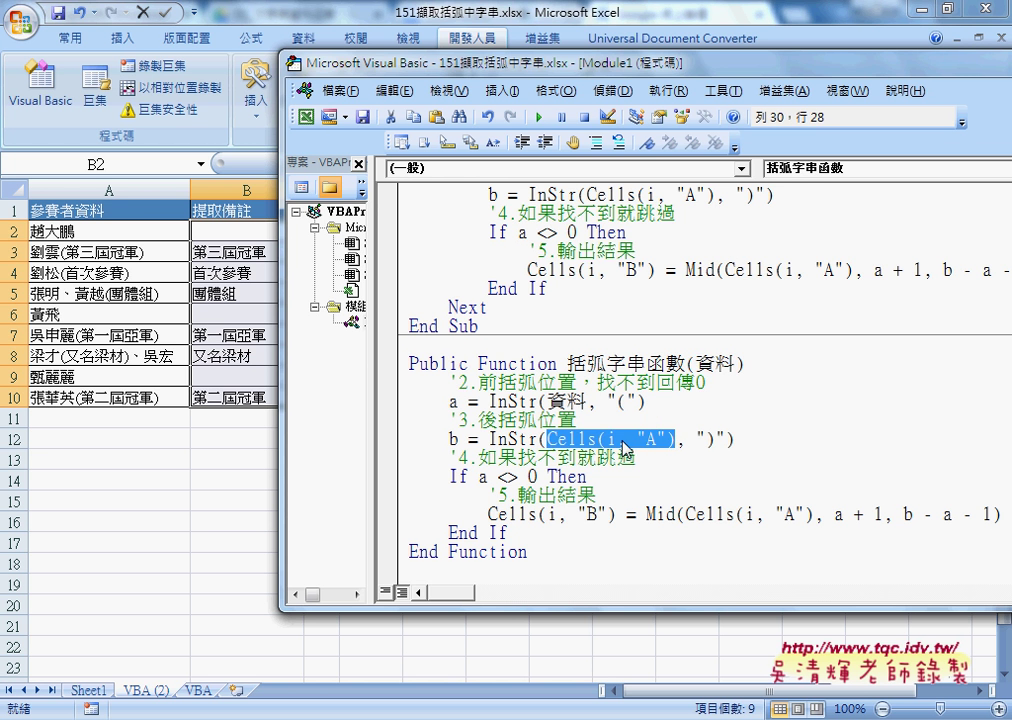
{"action": "right_click", "coordinate": [624, 447]}
{"action": "left_click", "coordinate": [680, 135]}
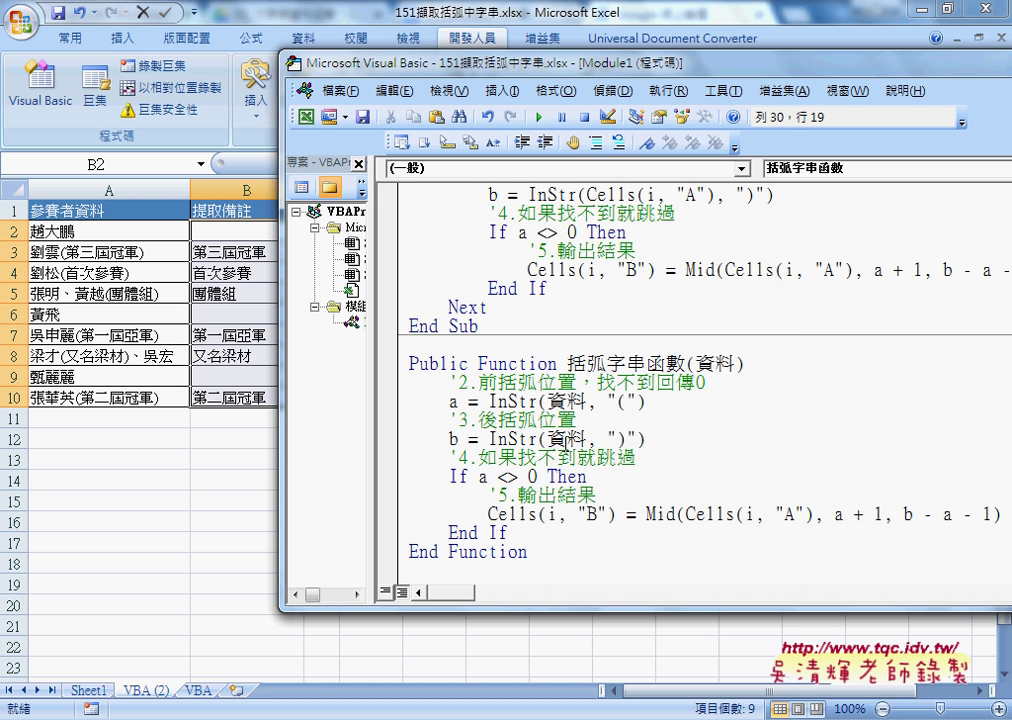
{"action": "left_click_drag", "start_coordinate": [686, 514], "coordinate": [812, 515]}
{"action": "right_click", "coordinate": [778, 512]}
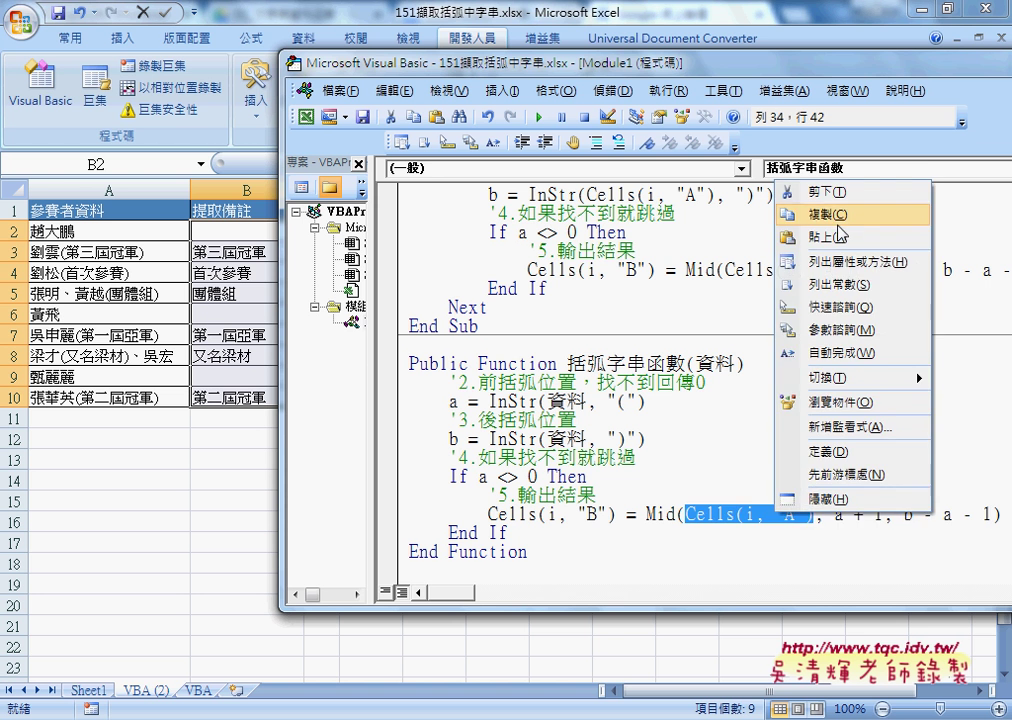
{"action": "left_click", "coordinate": [836, 237]}
{"action": "left_click", "coordinate": [590, 401]}
{"action": "left_click", "coordinate": [551, 439]}
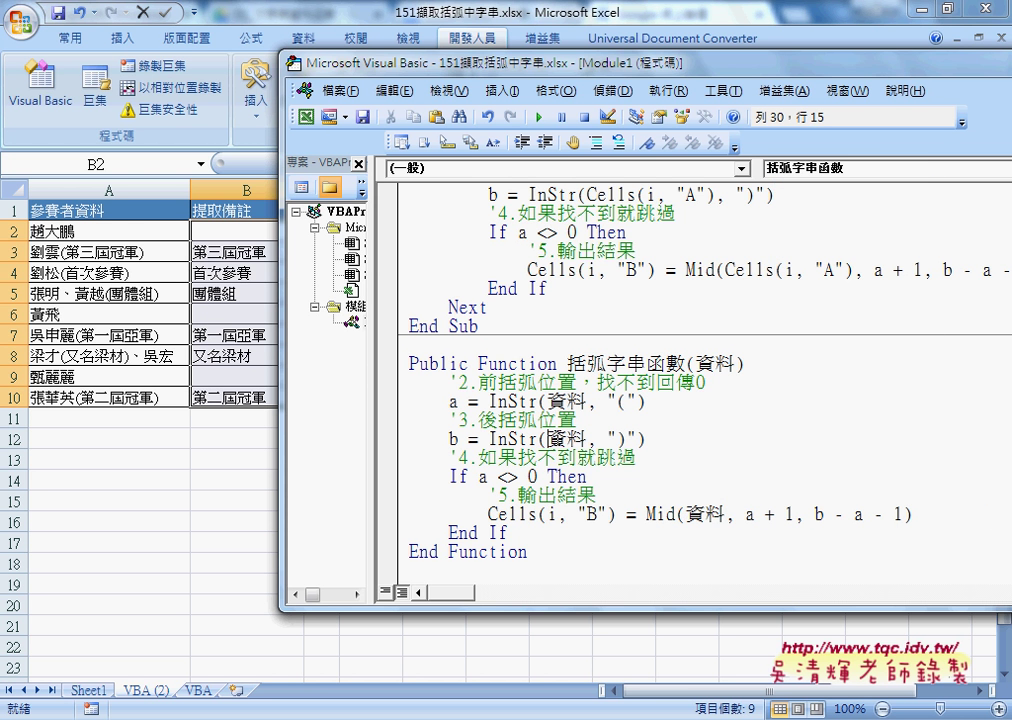
Replace the assigned Cells(i, "B") with the function name 括弧字串函數
{"action": "left_click", "coordinate": [684, 515]}
{"action": "left_click_drag", "start_coordinate": [617, 515], "coordinate": [489, 516]}
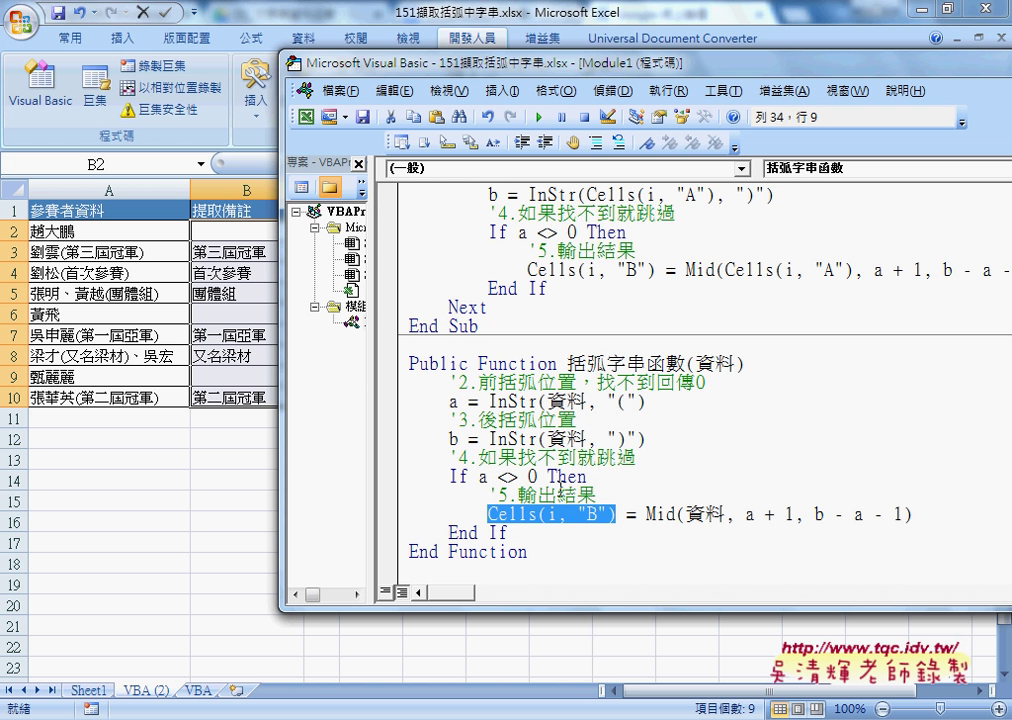
{"action": "left_click_drag", "start_coordinate": [568, 364], "coordinate": [686, 365]}
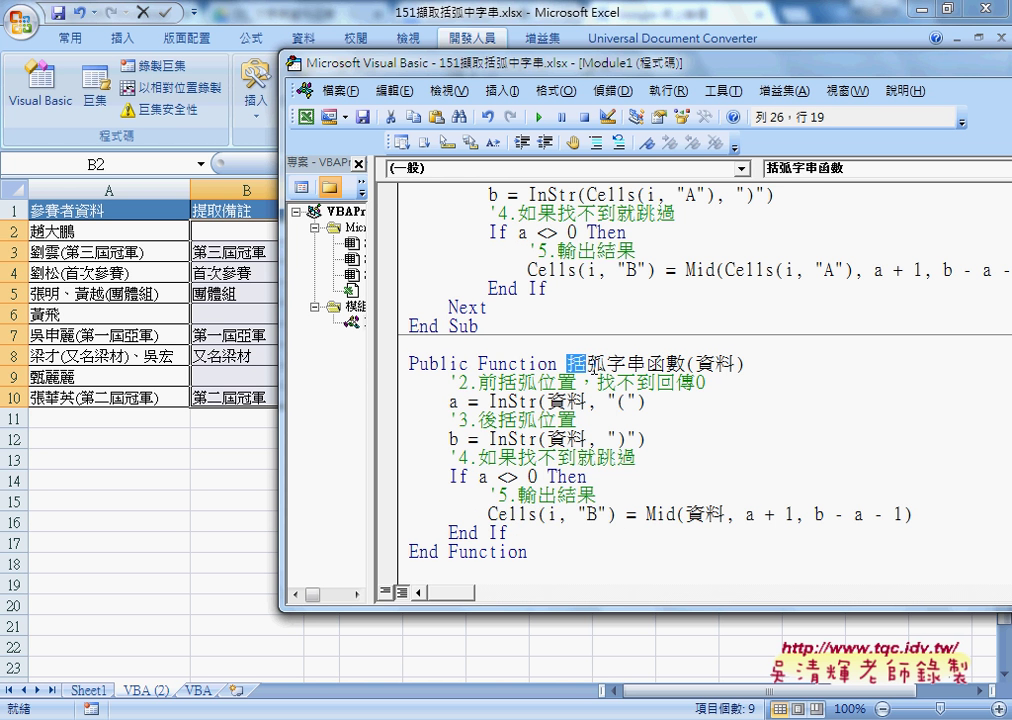
{"action": "right_click", "coordinate": [675, 365]}
{"action": "left_click", "coordinate": [705, 396]}
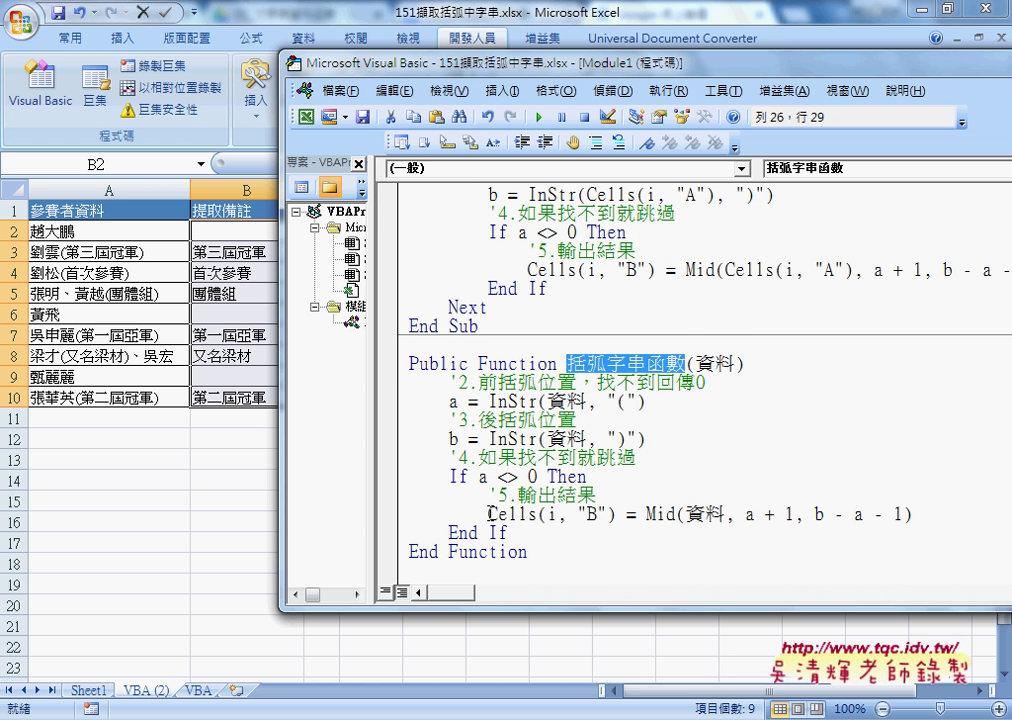
{"action": "left_click_drag", "start_coordinate": [488, 515], "coordinate": [612, 516]}
{"action": "right_click", "coordinate": [600, 522]}
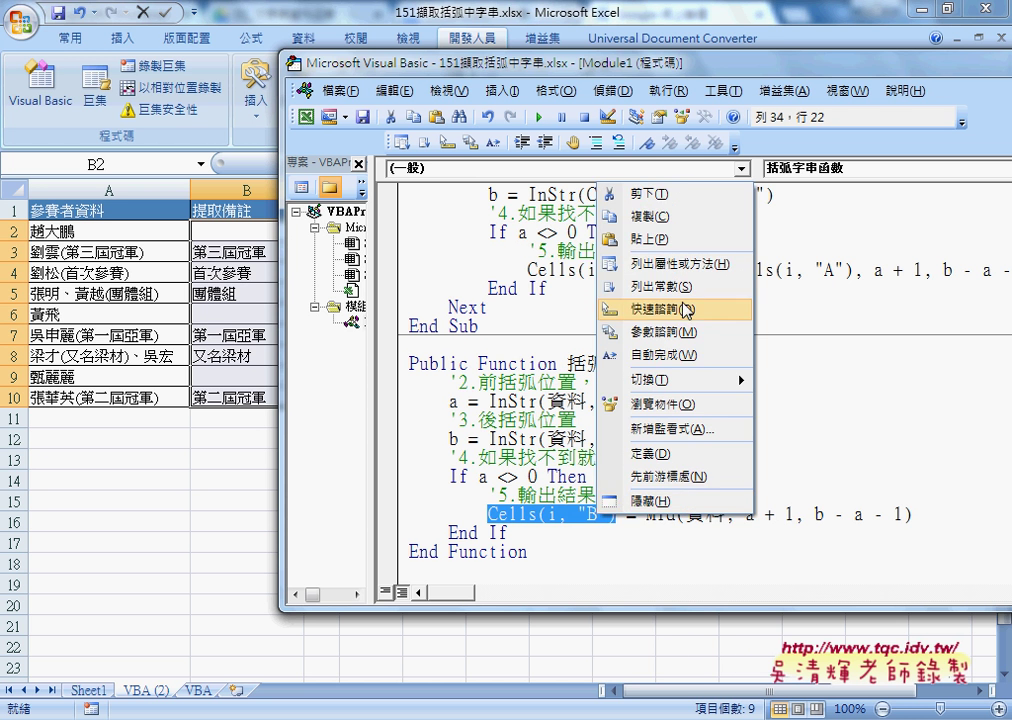
{"action": "left_click", "coordinate": [650, 235]}
{"action": "double_click", "coordinate": [712, 364]}
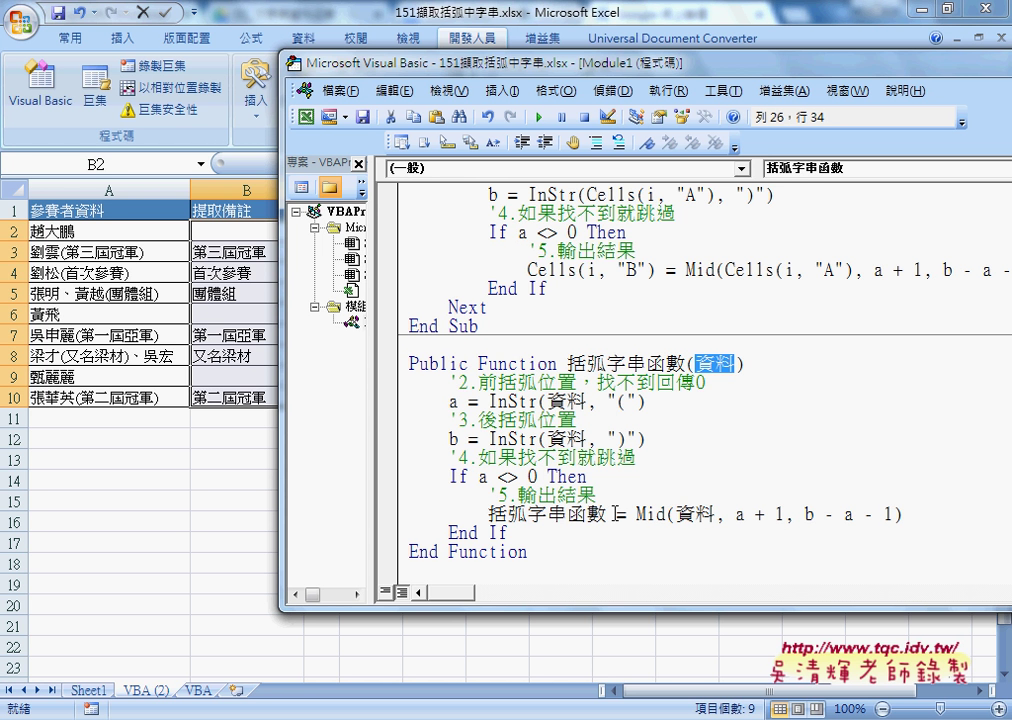
Annotate how 資料 flows from the header into both InStr lines and the Mid result assignment
{"action": "left_click_drag", "start_coordinate": [612, 514], "coordinate": [488, 514]}
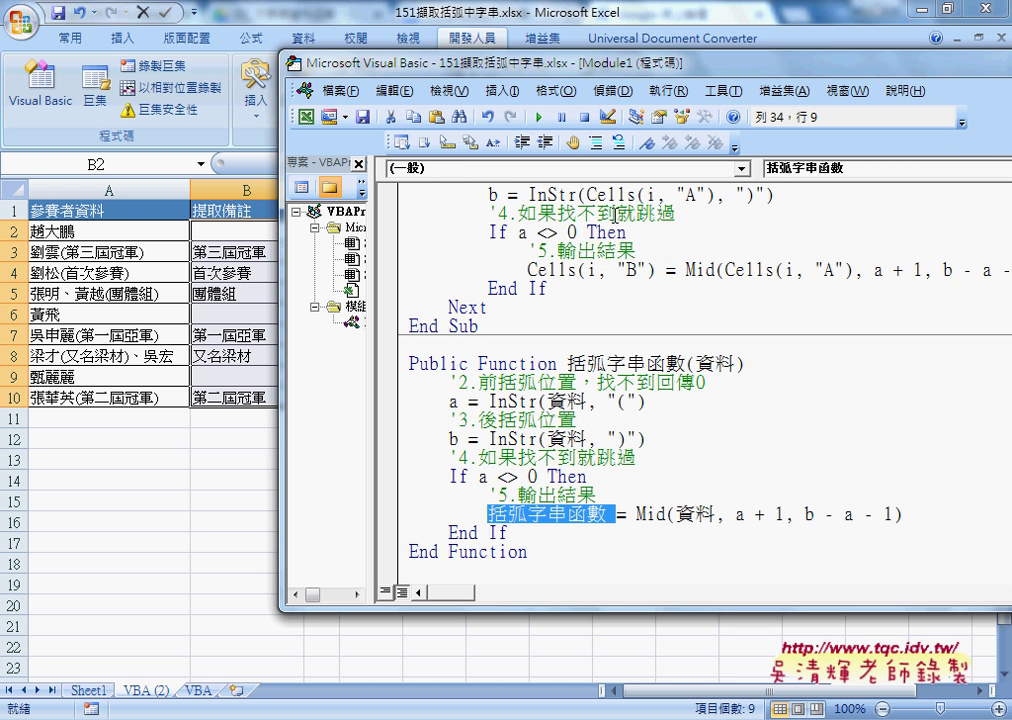
{"action": "scroll", "coordinate": [507, 216], "scroll_direction": "up", "scroll_amount": 2}
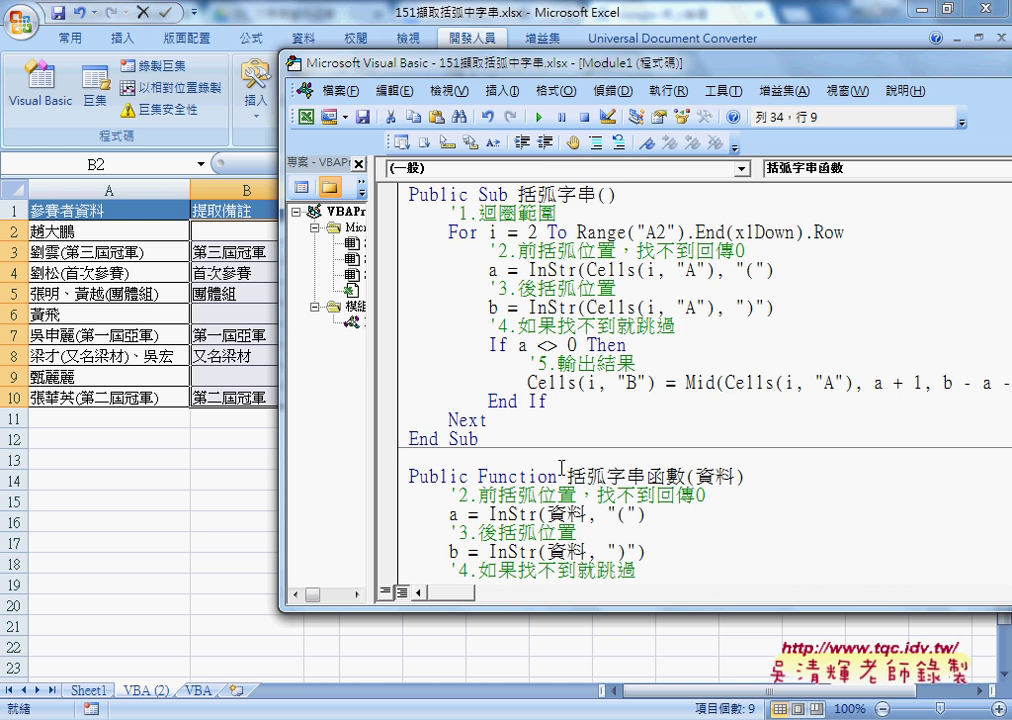
{"action": "scroll", "coordinate": [562, 468], "scroll_direction": "down", "scroll_amount": 2}
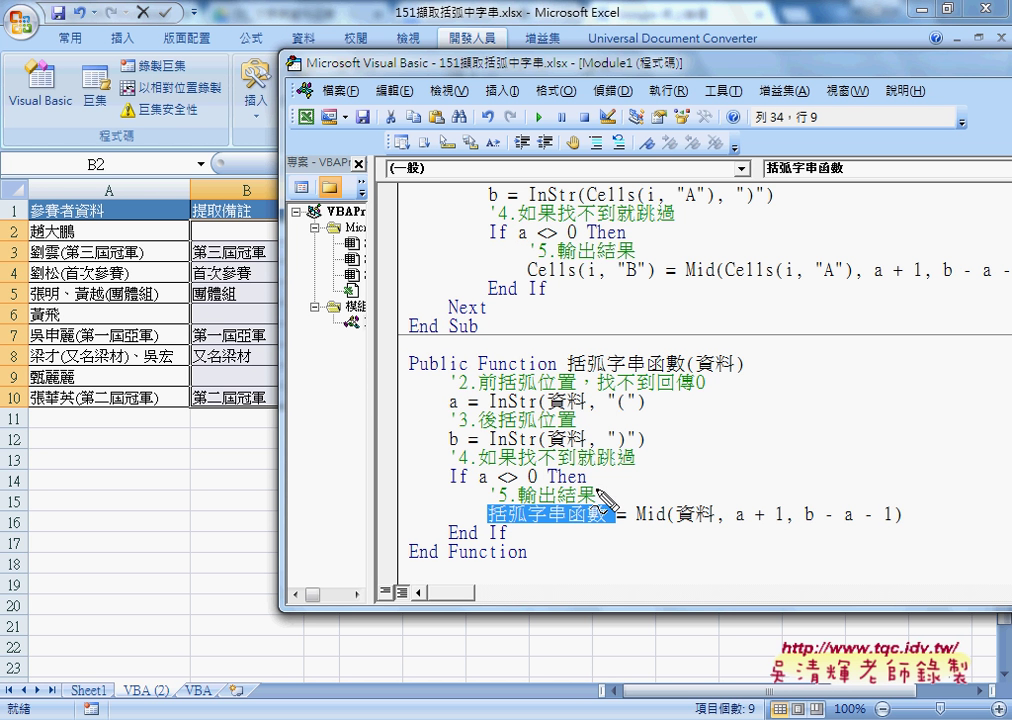
{"action": "left_click_drag", "start_coordinate": [697, 376], "coordinate": [733, 376]}
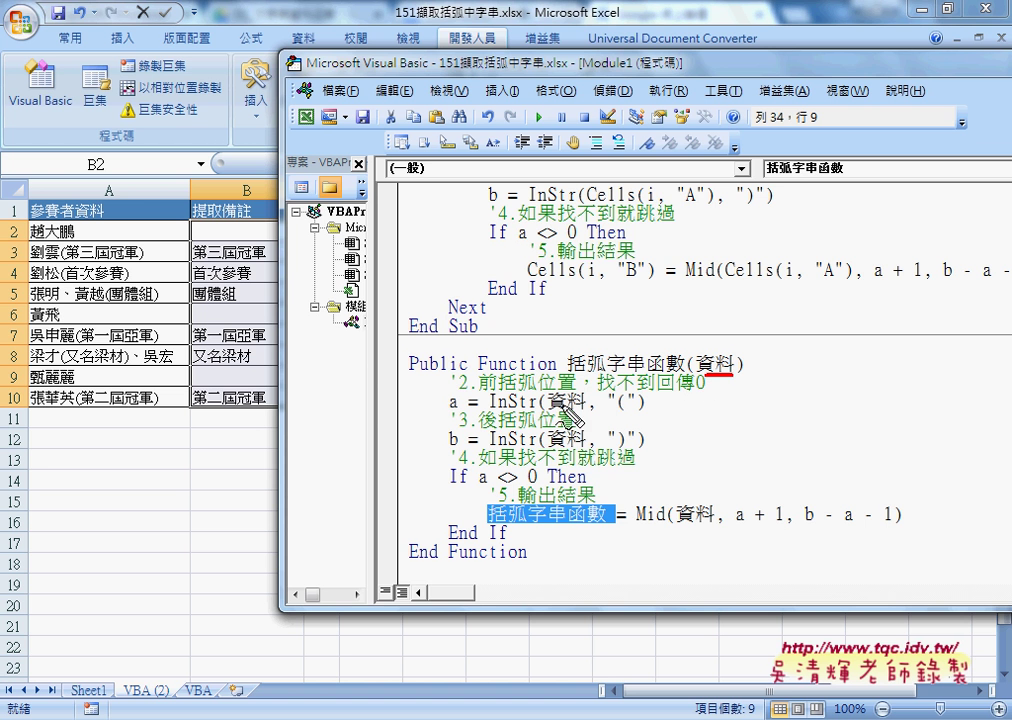
{"action": "left_click_drag", "start_coordinate": [556, 409], "coordinate": [569, 409]}
{"action": "mouse_move", "coordinate": [580, 206]}
{"action": "left_mouse_down"}
{"action": "mouse_move", "coordinate": [690, 205]}
{"action": "mouse_move", "coordinate": [579, 357]}
{"action": "mouse_move", "coordinate": [565, 400]}
{"action": "left_mouse_up"}
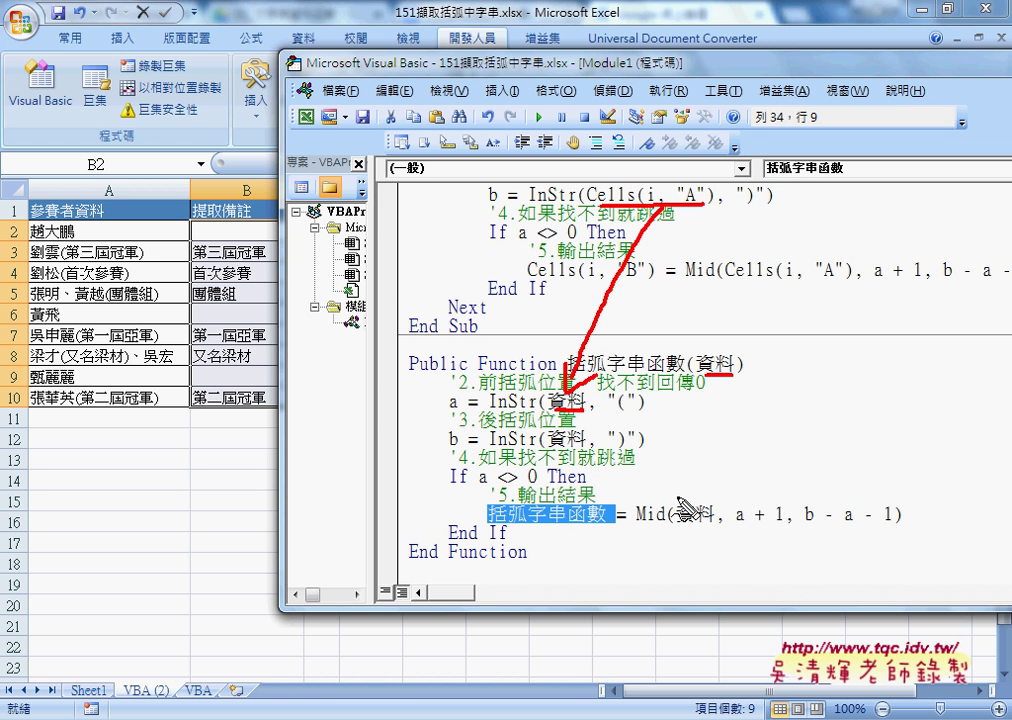
{"action": "left_click_drag", "start_coordinate": [688, 522], "coordinate": [716, 522]}
{"action": "left_click_drag", "start_coordinate": [552, 447], "coordinate": [576, 447]}
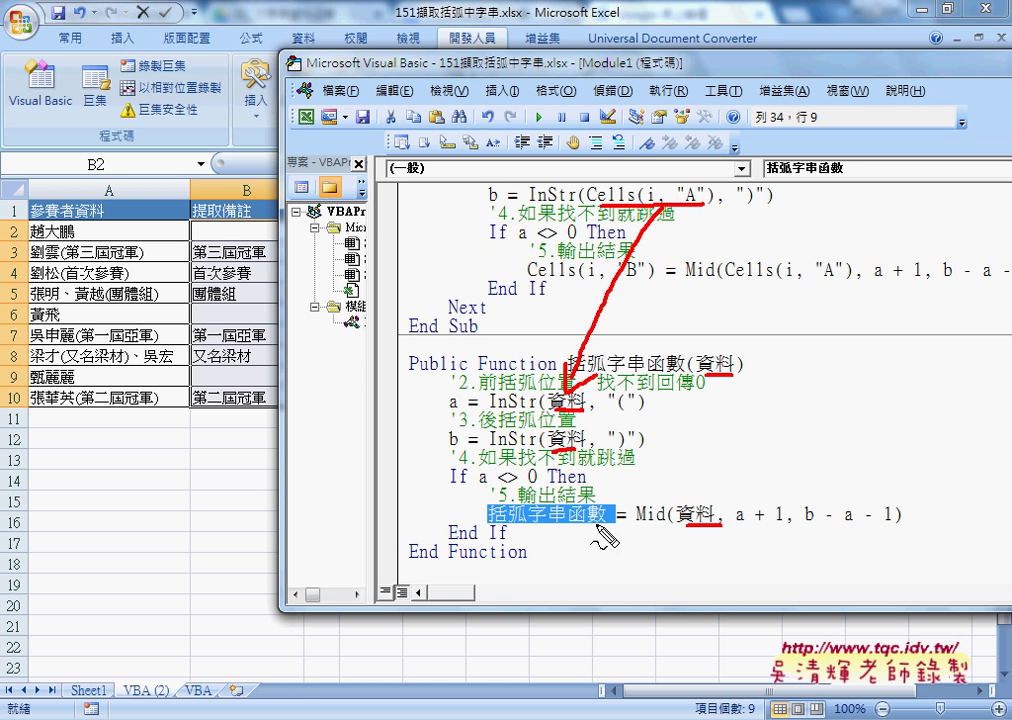
{"action": "left_click_drag", "start_coordinate": [608, 522], "coordinate": [512, 522]}
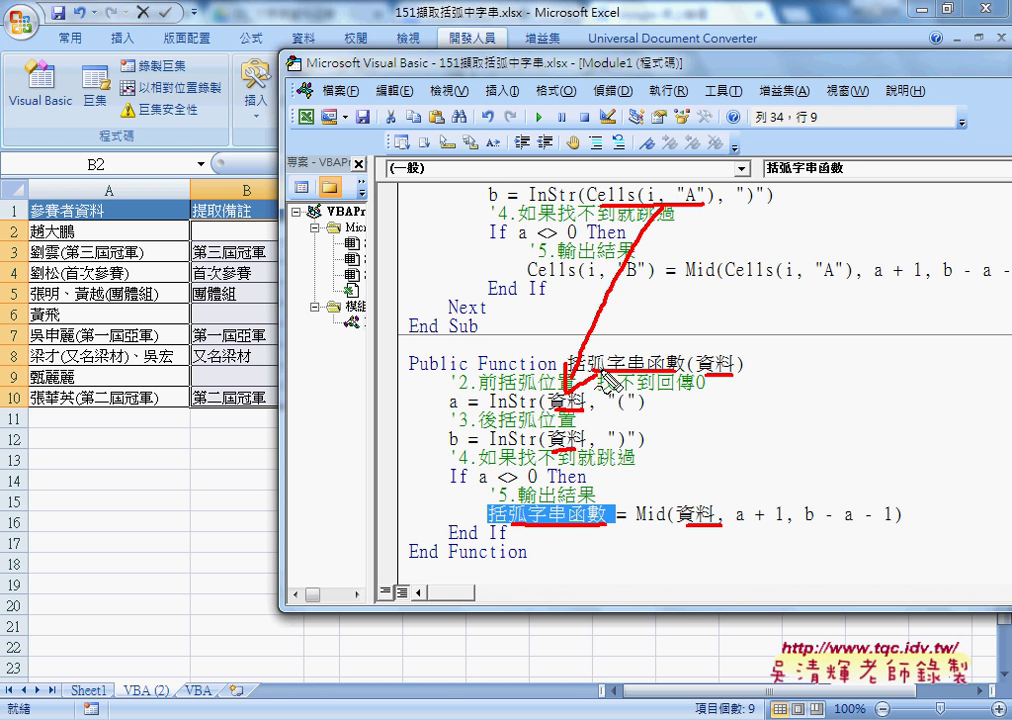
{"action": "left_click_drag", "start_coordinate": [640, 374], "coordinate": [593, 478]}
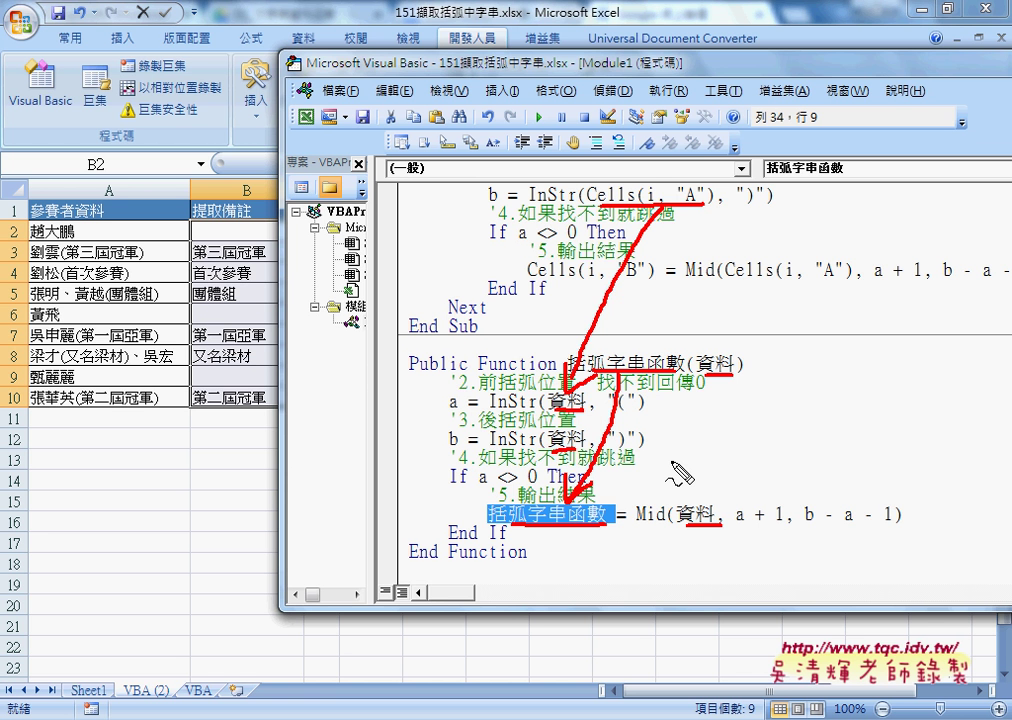
Clear the annotations and highlights, leaving the caret inside the function body
{"action": "key", "text": "Escape"}
{"action": "left_click", "coordinate": [582, 441]}
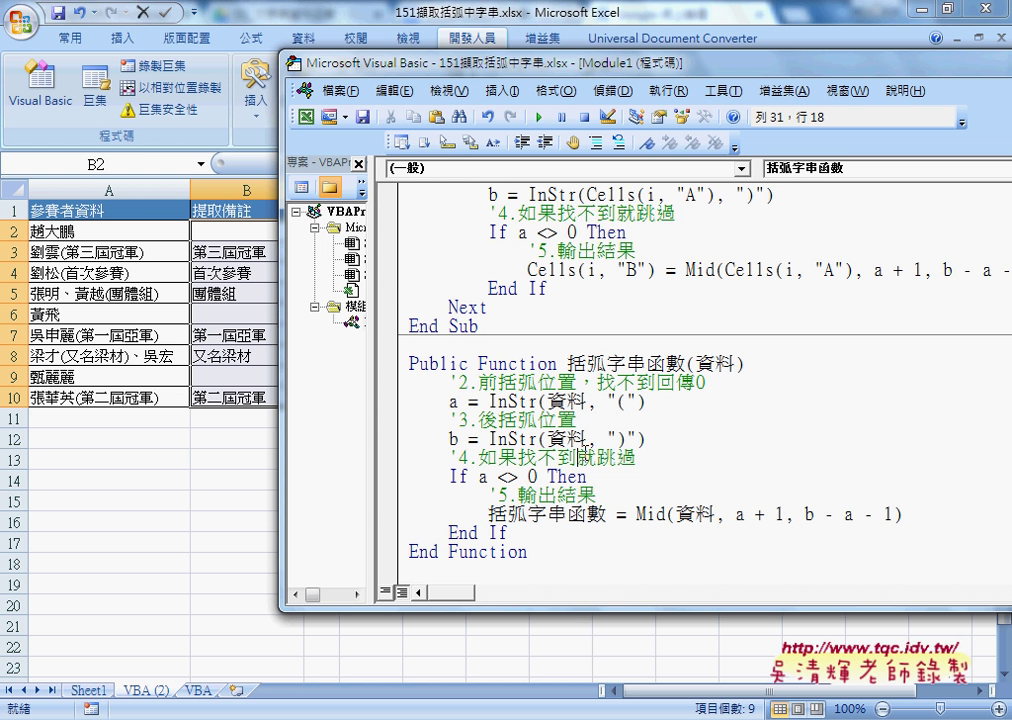
{"action": "double_click", "coordinate": [462, 382]}
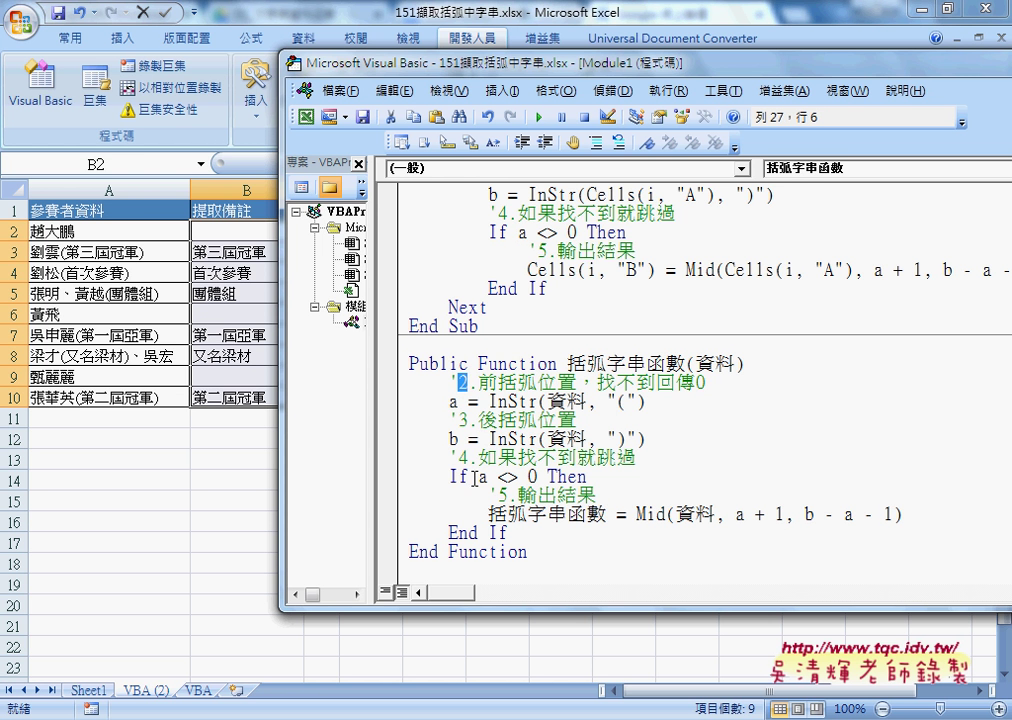
{"action": "left_click", "coordinate": [518, 549]}
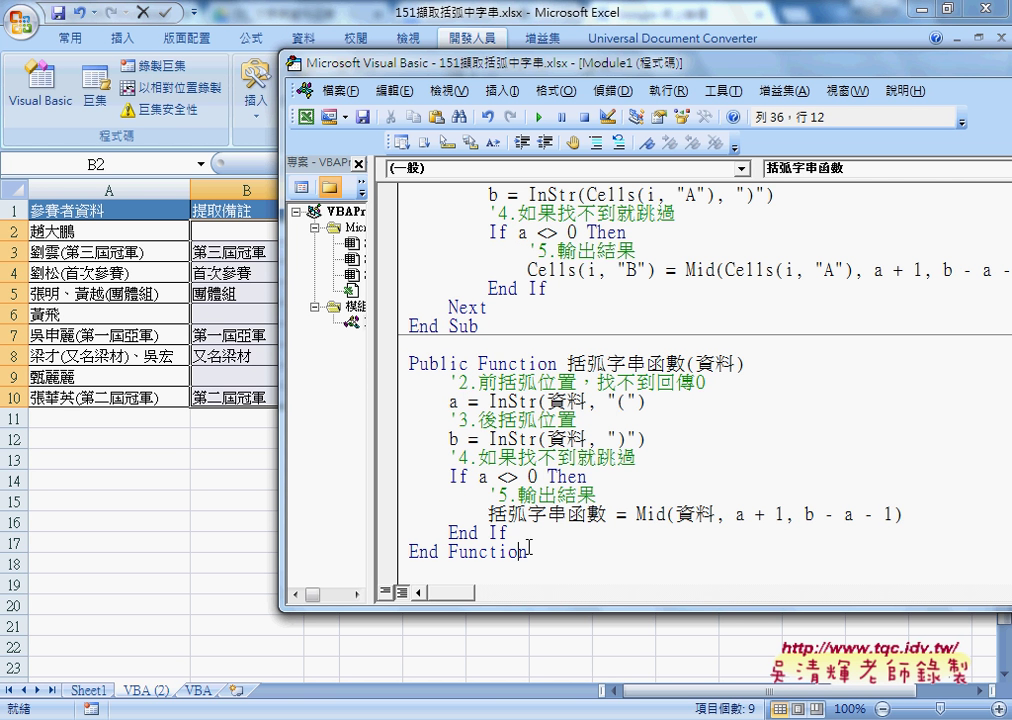
{"action": "left_click", "coordinate": [527, 250]}
Clear B2:B10, re-enter =括弧字串函數(A2) in B2 and fill it down to B10
{"action": "left_click_drag", "start_coordinate": [244, 230], "coordinate": [251, 397]}
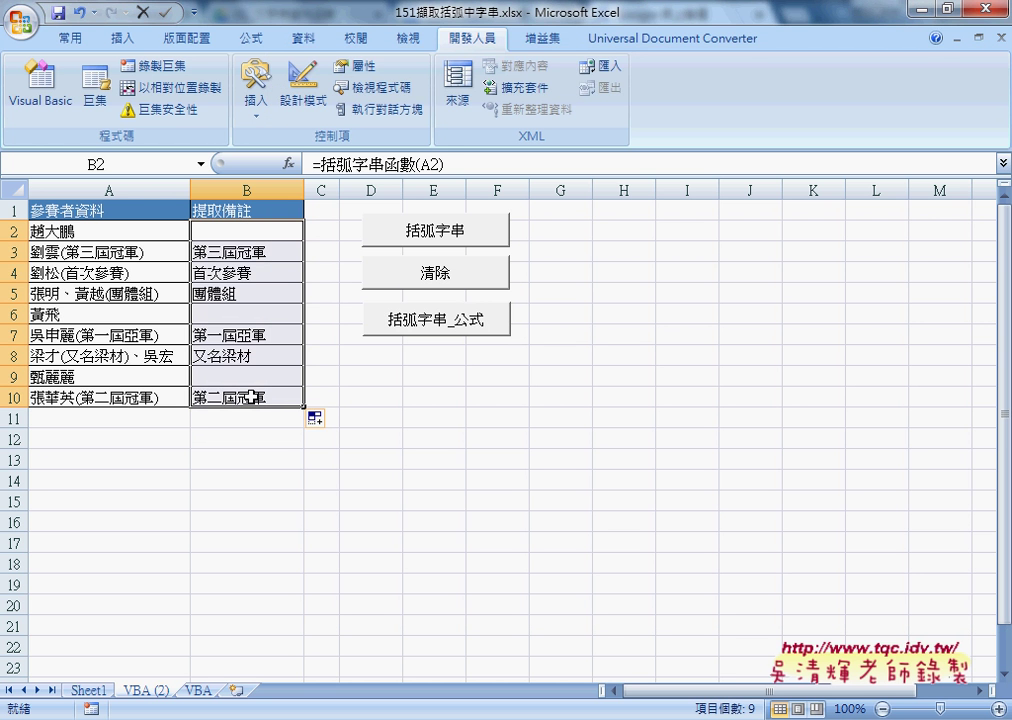
{"action": "key", "text": "Delete"}
{"action": "left_click", "coordinate": [271, 232]}
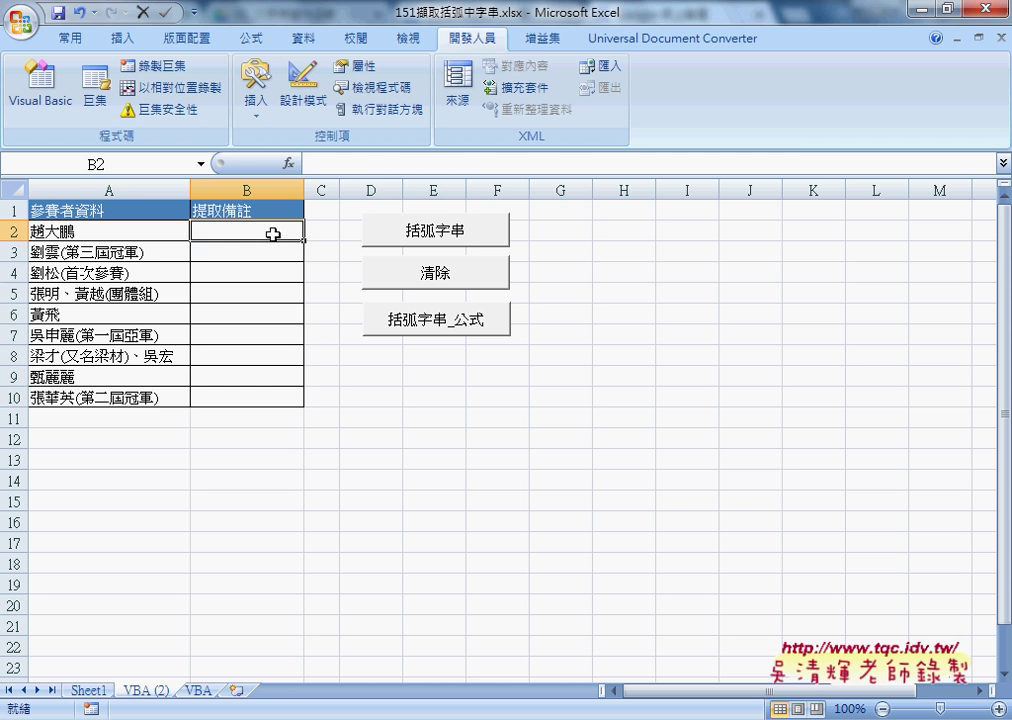
{"action": "left_click", "coordinate": [290, 166]}
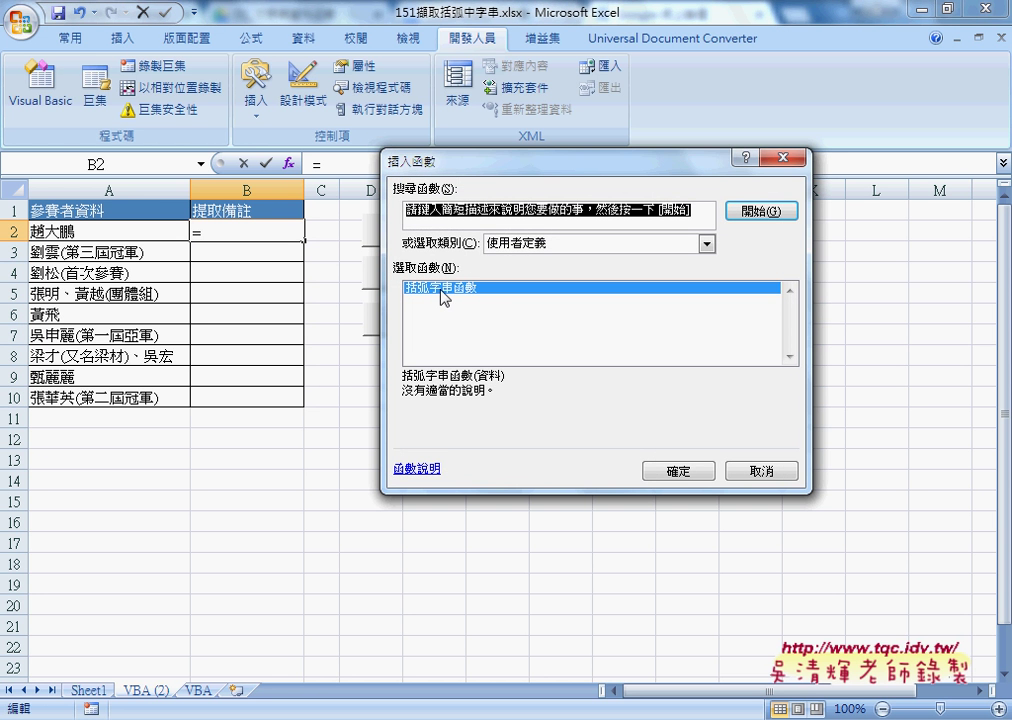
{"action": "left_click", "coordinate": [680, 471]}
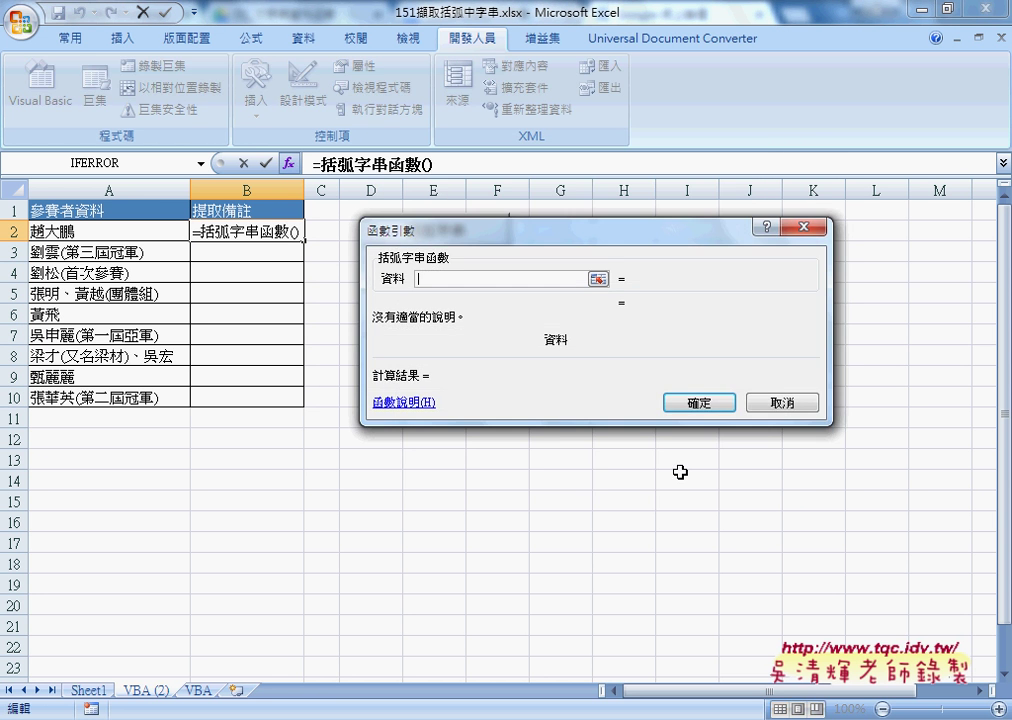
{"action": "left_click", "coordinate": [116, 234]}
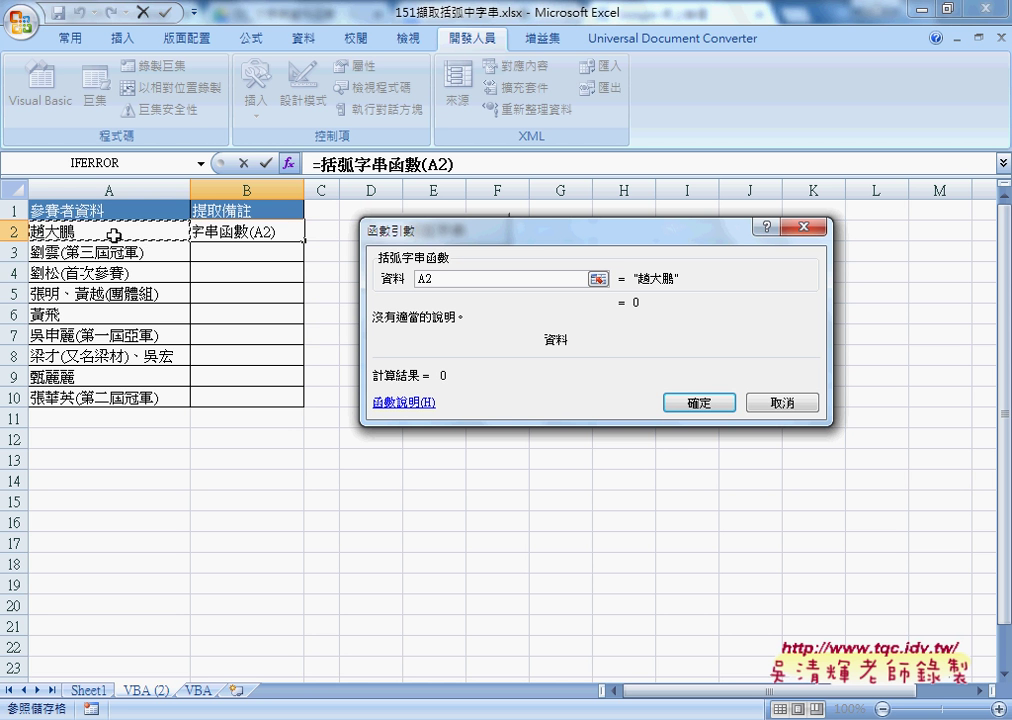
{"action": "left_click", "coordinate": [695, 404]}
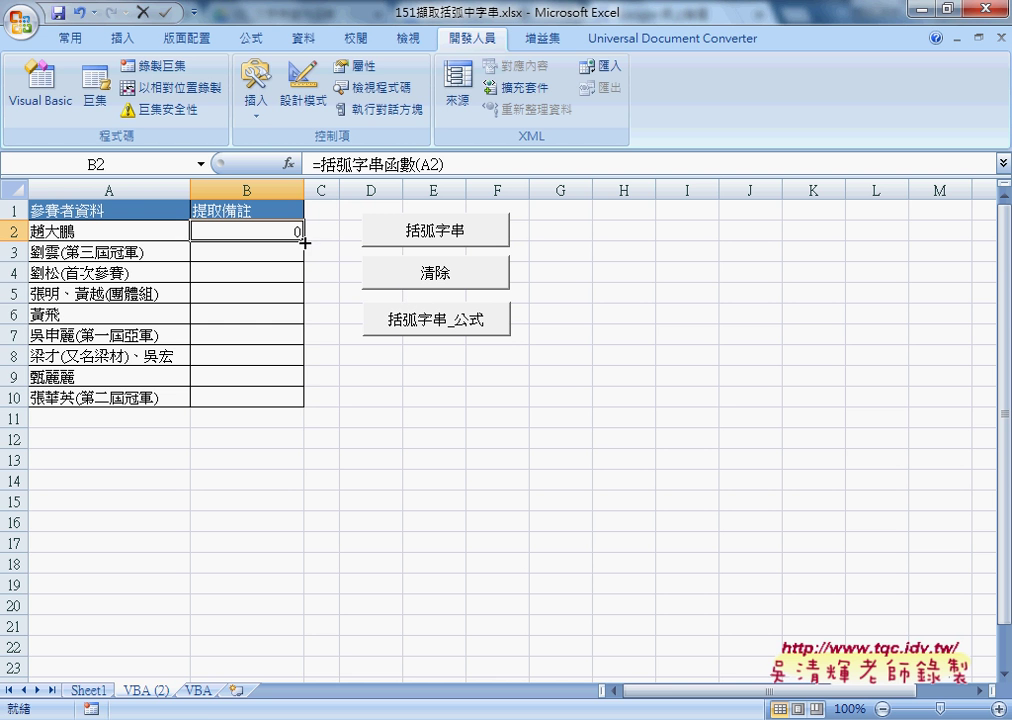
{"action": "double_click", "coordinate": [303, 241]}
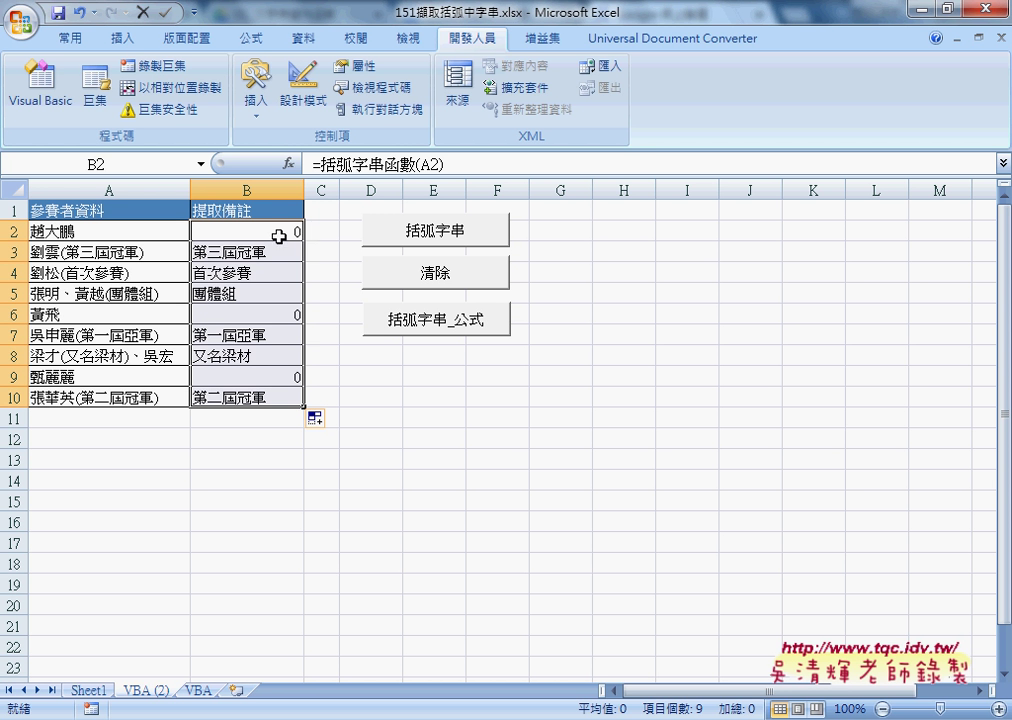
{"action": "left_click", "coordinate": [278, 236]}
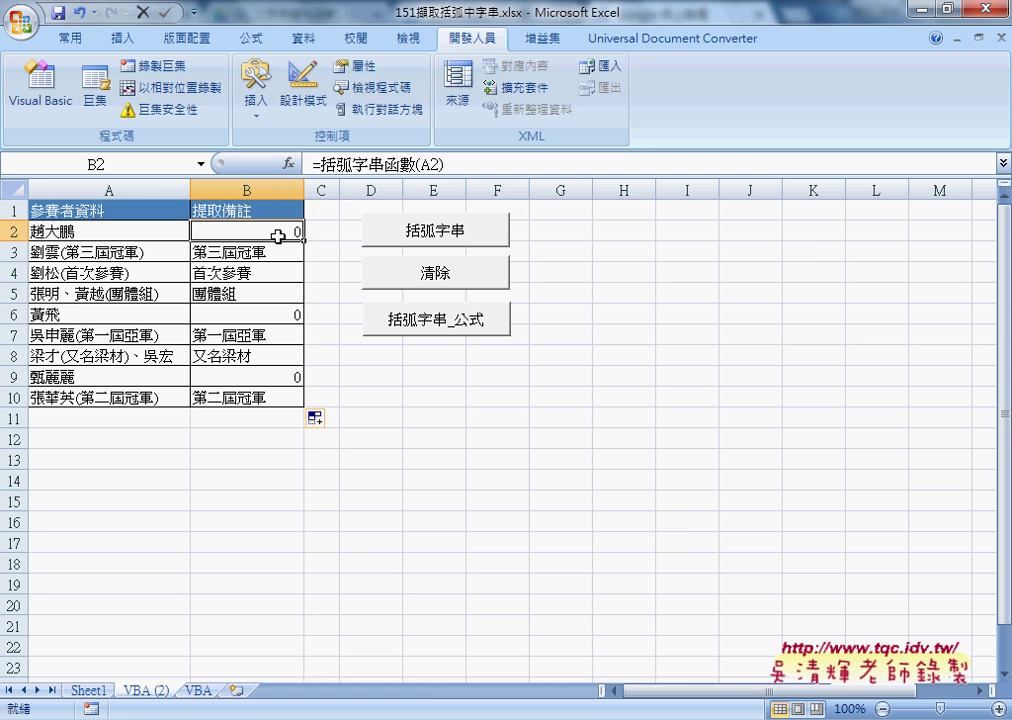
In the VBA code, add an Else line after the Mid assignment at the If level
{"action": "mouse_move", "coordinate": [435, 708]}
{"action": "left_click", "coordinate": [395, 662]}
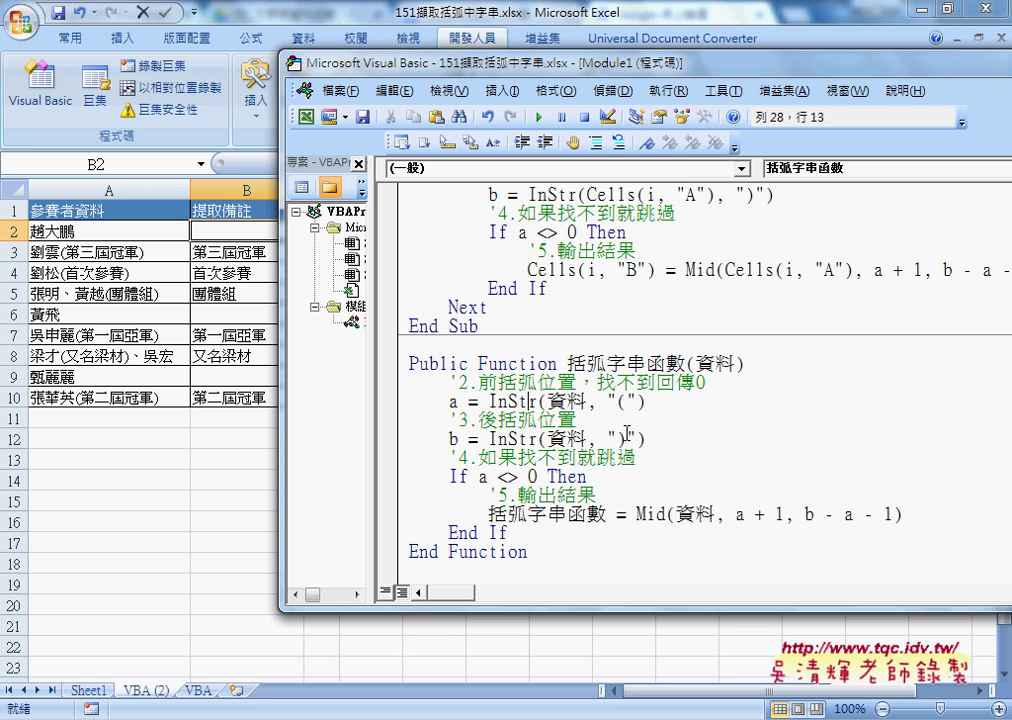
{"action": "mouse_move", "coordinate": [449, 476]}
{"action": "left_mouse_down"}
{"action": "mouse_move", "coordinate": [587, 476]}
{"action": "mouse_move", "coordinate": [488, 515]}
{"action": "left_mouse_up"}
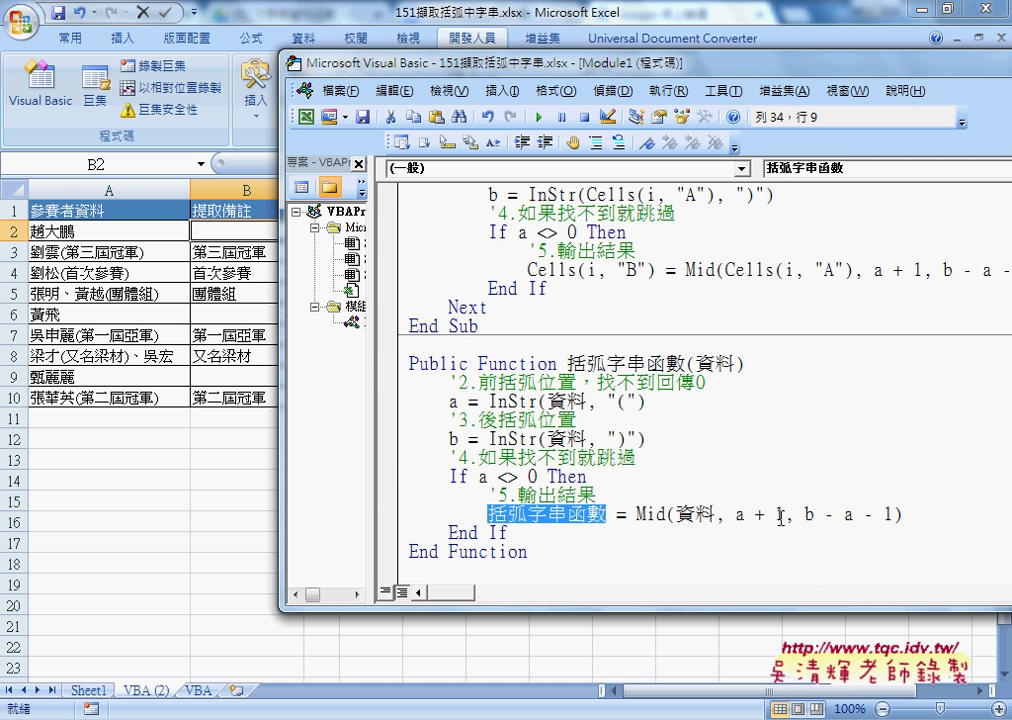
{"action": "left_click", "coordinate": [929, 511]}
{"action": "key", "text": "Return"}
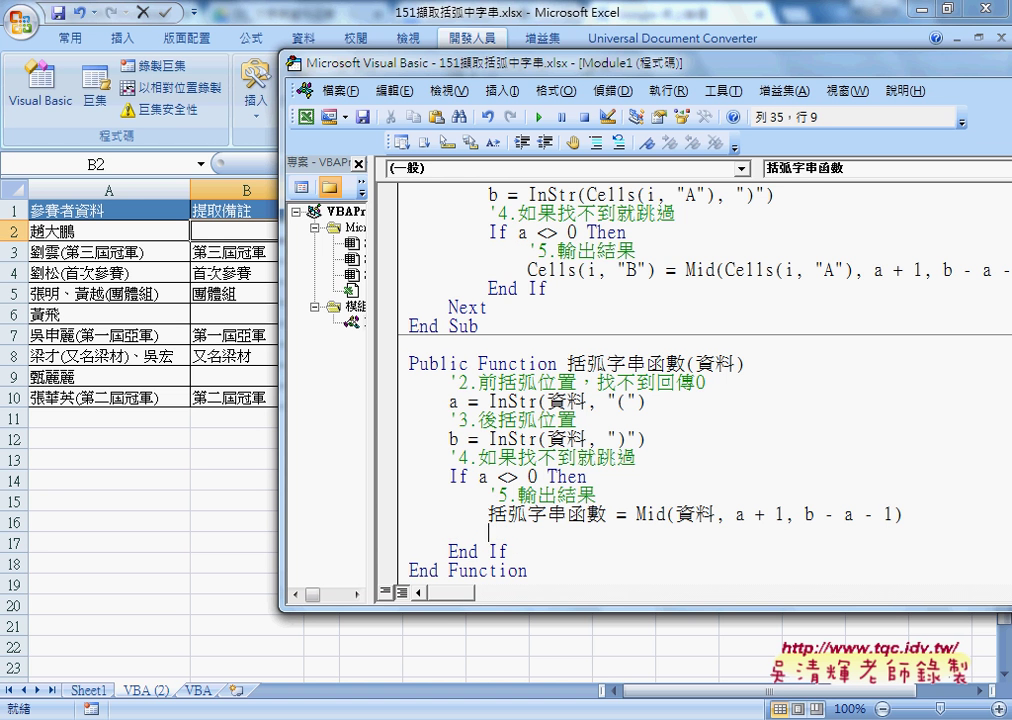
{"action": "key", "text": "BackSpace"}
{"action": "type", "text": "e"}
{"action": "type", "text": "lse"}
{"action": "key", "text": "Return"}
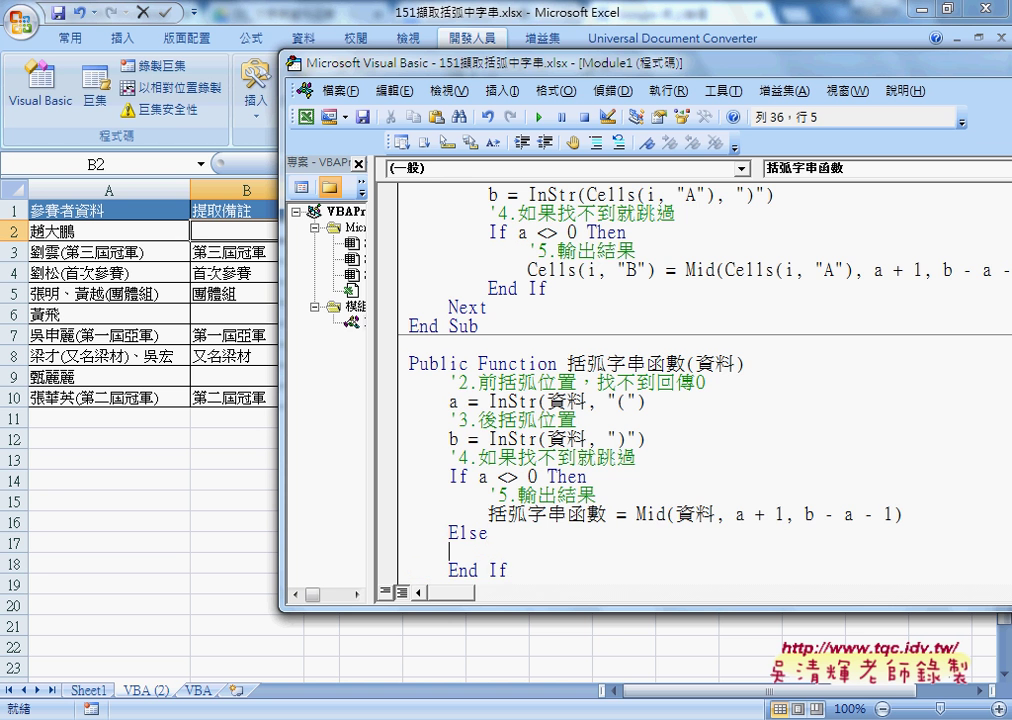
Under Else, add the indented line 括弧字串函數 = ""
{"action": "scroll", "coordinate": [771, 484], "scroll_direction": "down", "scroll_amount": 1}
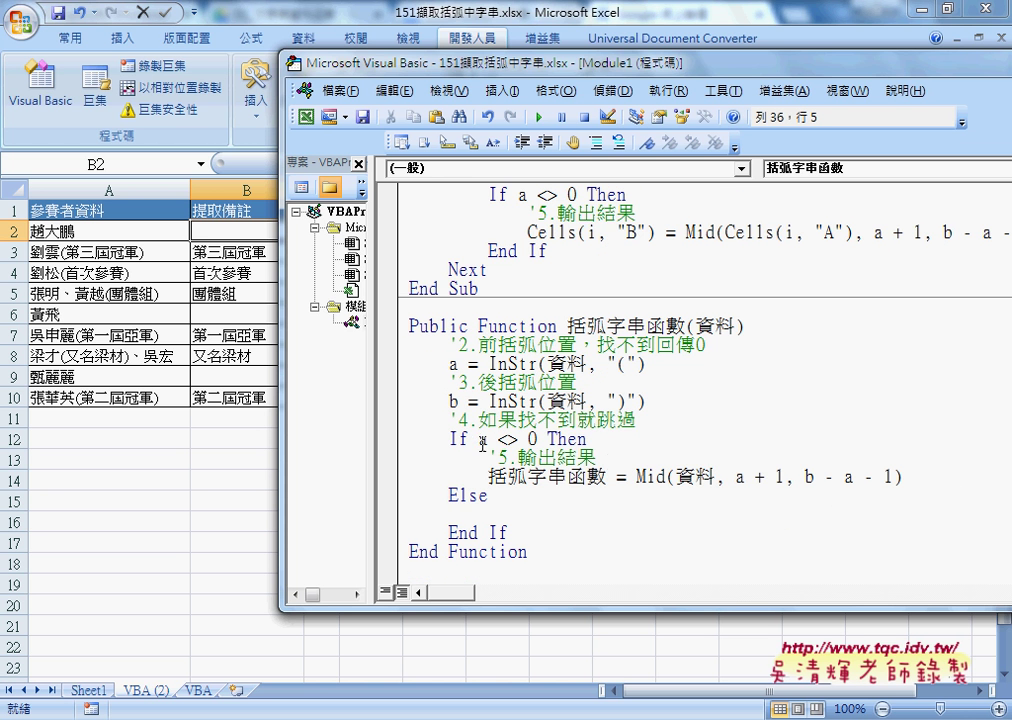
{"action": "left_click_drag", "start_coordinate": [479, 439], "coordinate": [967, 474]}
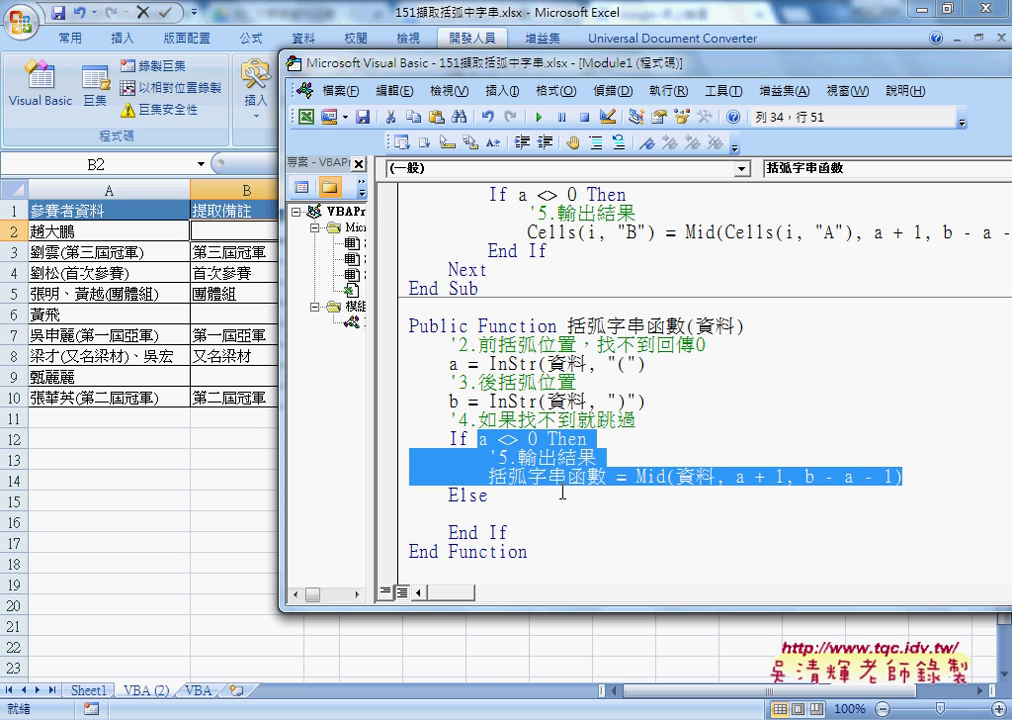
{"action": "left_click", "coordinate": [521, 514]}
{"action": "key", "text": "Tab"}
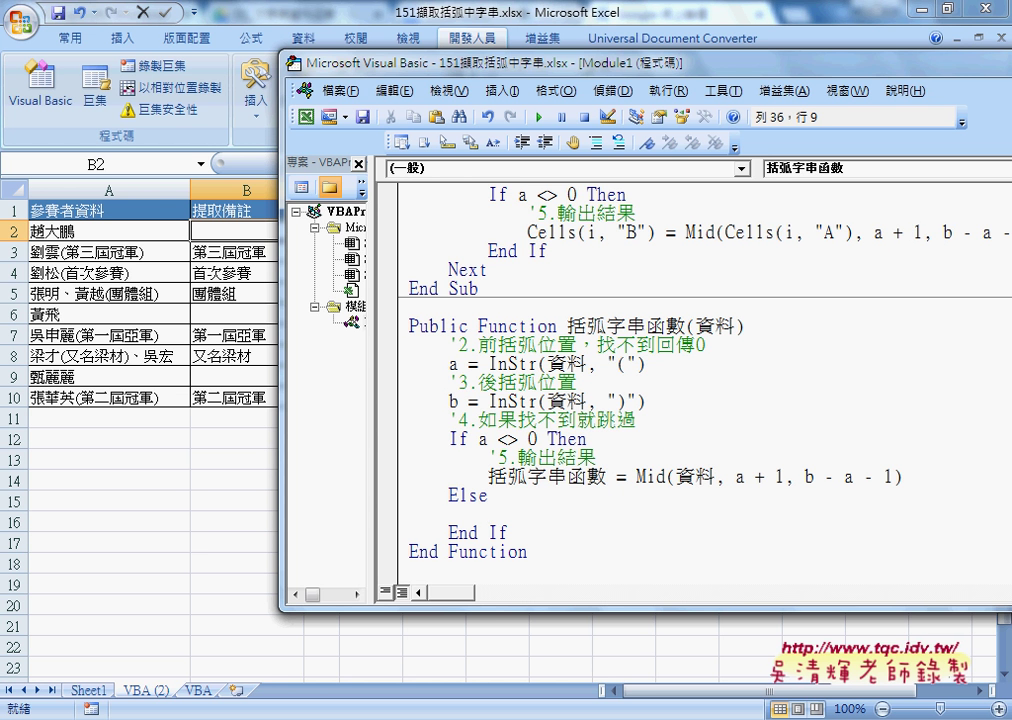
{"action": "left_click_drag", "start_coordinate": [487, 477], "coordinate": [626, 477]}
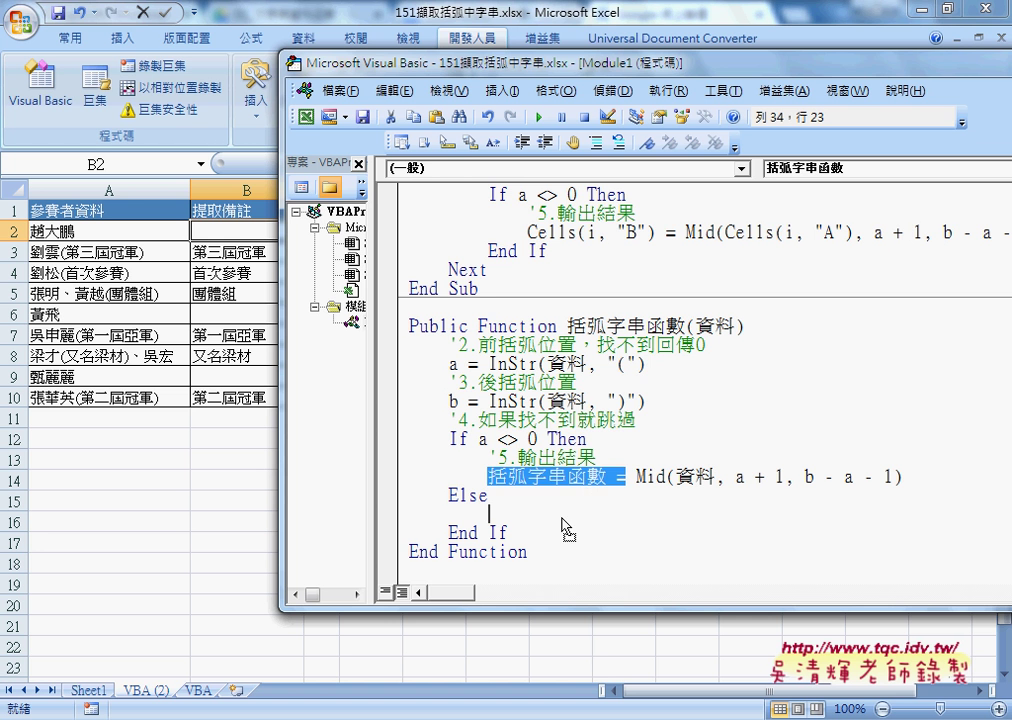
{"action": "left_click_drag", "start_coordinate": [566, 527], "coordinate": [566, 520]}
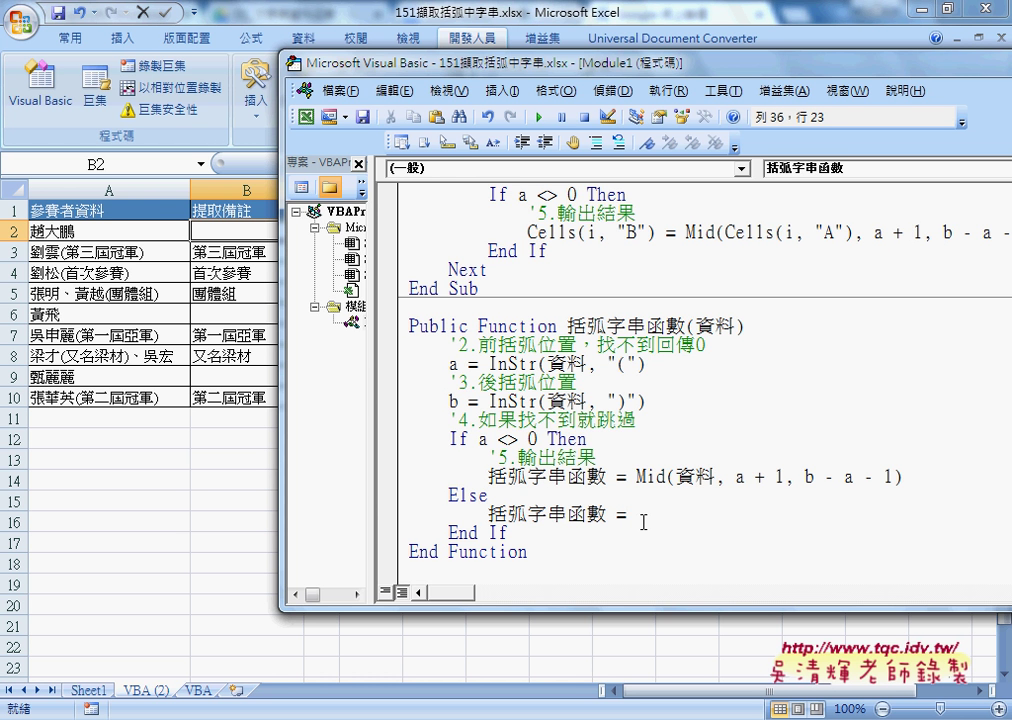
{"action": "type", "text": "\"\""}
{"action": "left_click_drag", "start_coordinate": [716, 522], "coordinate": [367, 491]}
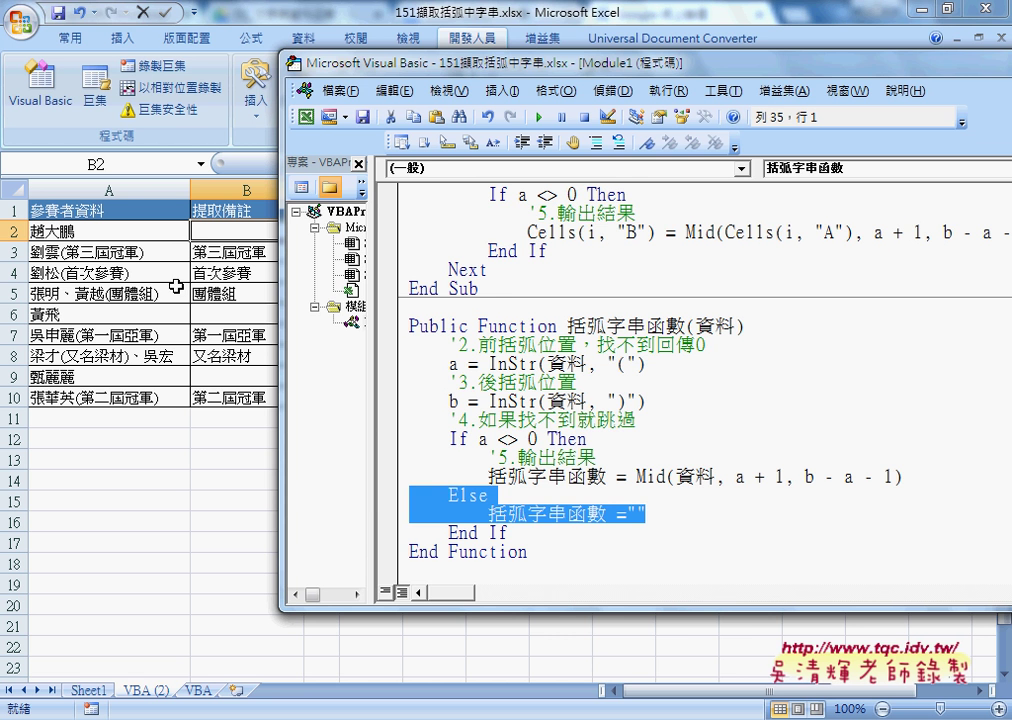
{"action": "key", "text": "alt+F11"}
Re-enter B2's formula so B2, B6 and B9 show blanks, then return to the VBA code
{"action": "left_click", "coordinate": [349, 166]}
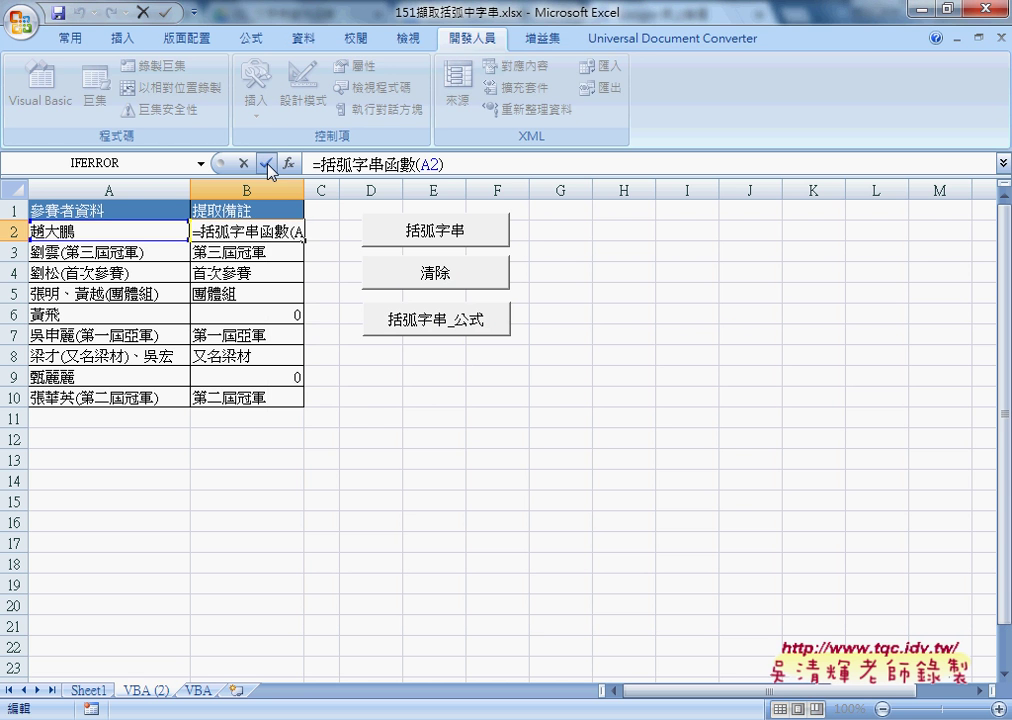
{"action": "left_click", "coordinate": [267, 165]}
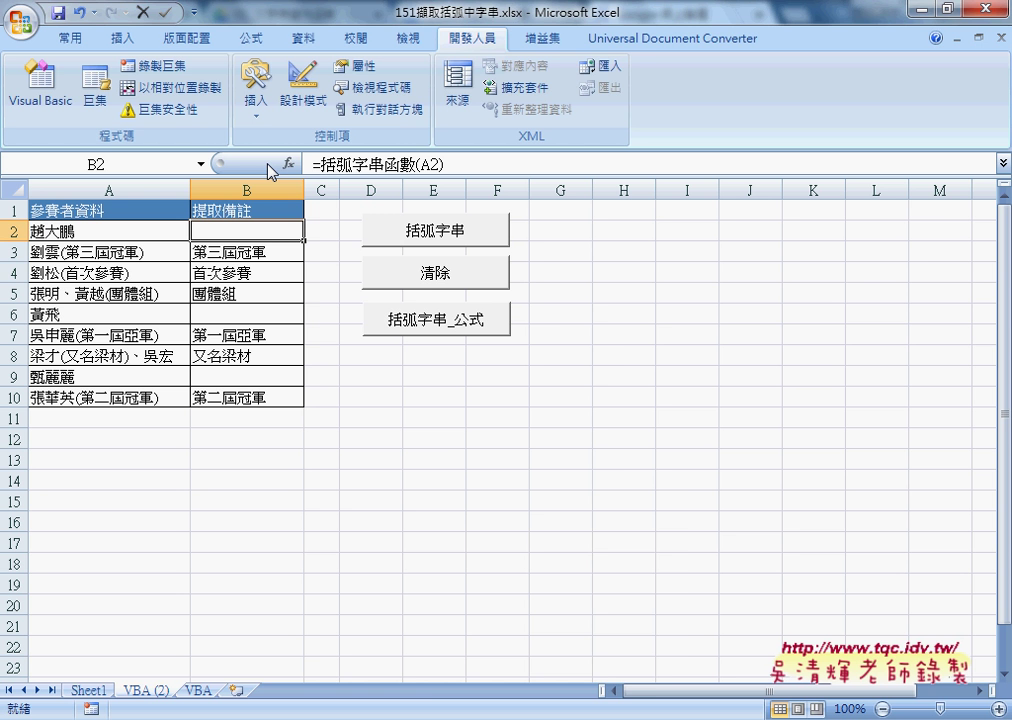
{"action": "mouse_move", "coordinate": [455, 715]}
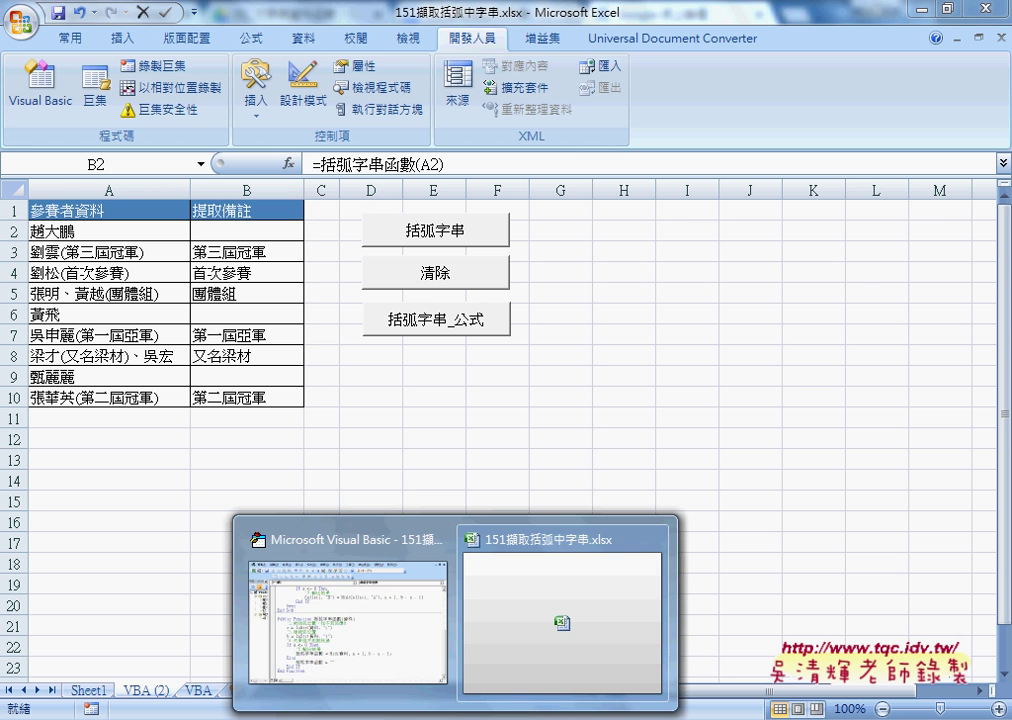
{"action": "left_click", "coordinate": [399, 639]}
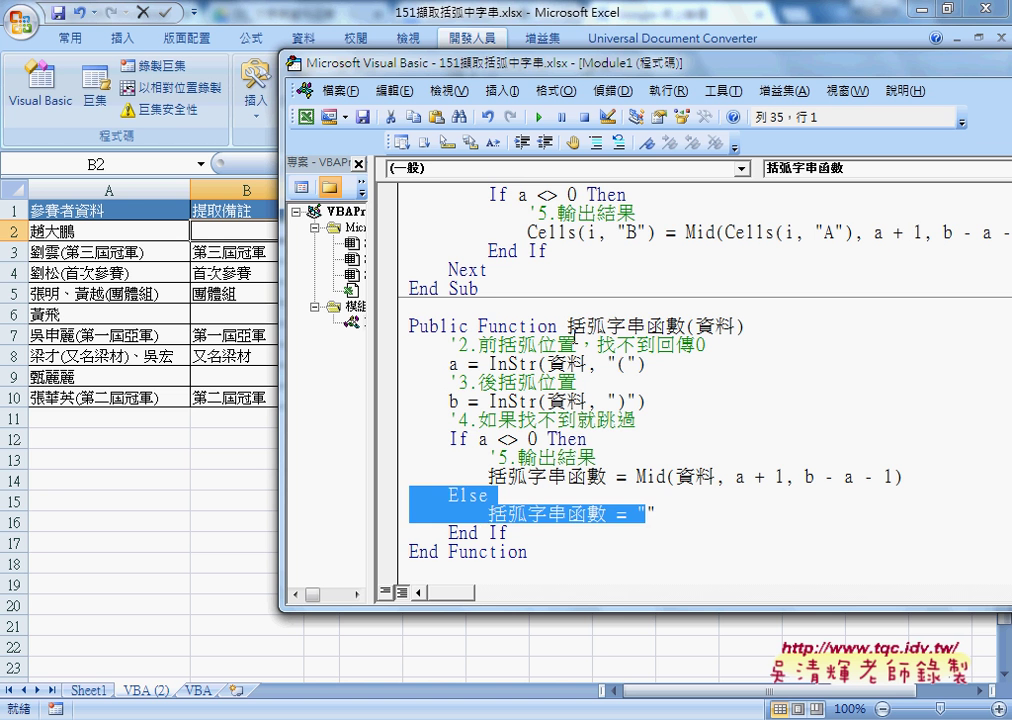
{"action": "left_click", "coordinate": [568, 326]}
{"action": "left_click_drag", "start_coordinate": [568, 326], "coordinate": [686, 326]}
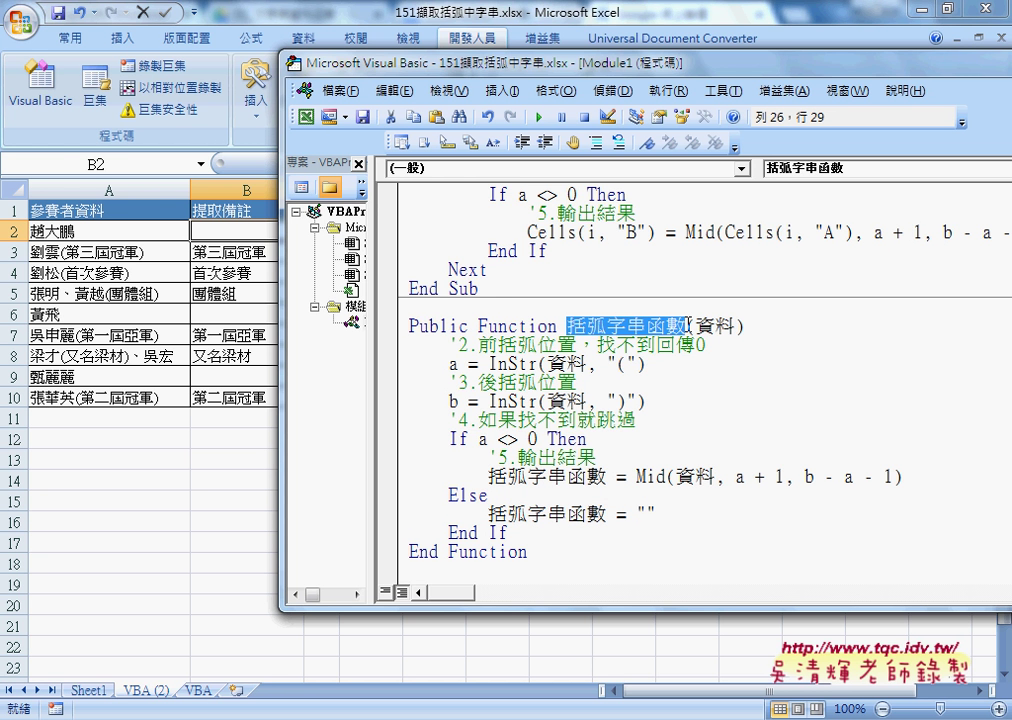